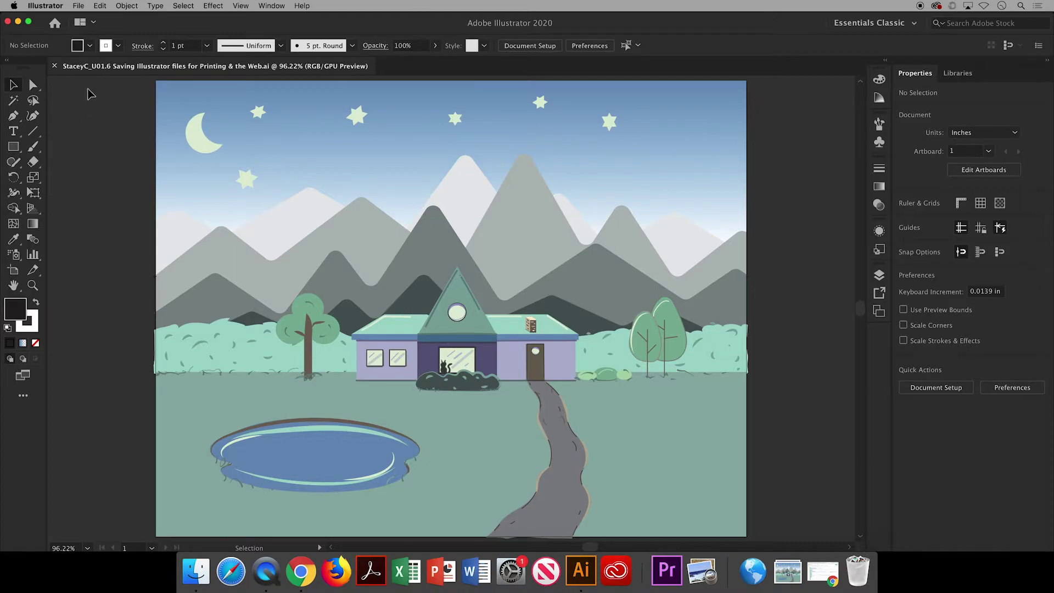
# Set up Export As to JPEG in Creative Cloud Files > DD1 with Use Artboards checked.
pyautogui.click(78, 6)
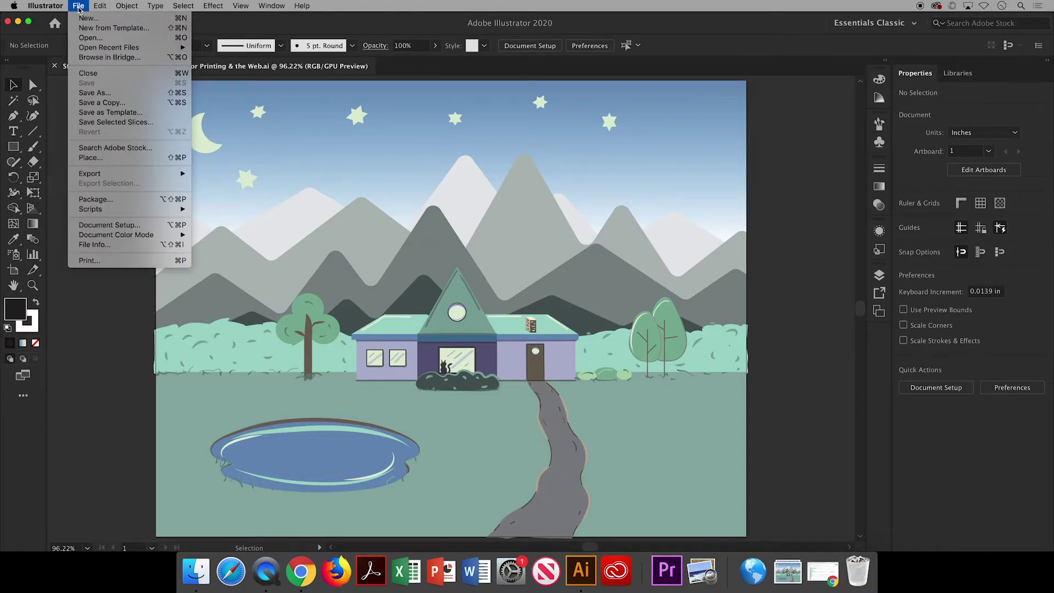
pyautogui.moveTo(102, 175)
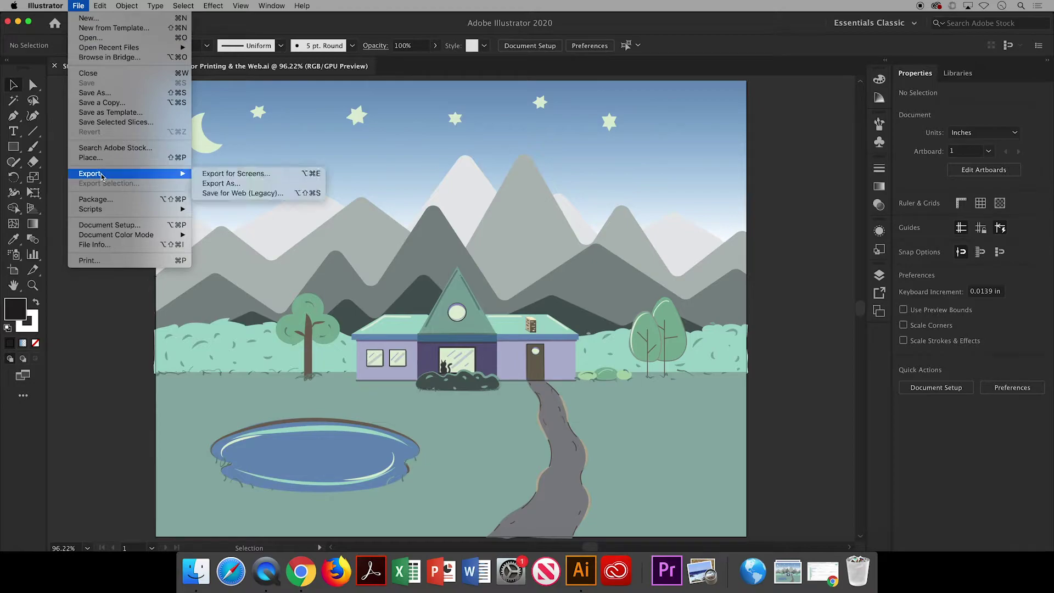
pyautogui.click(219, 187)
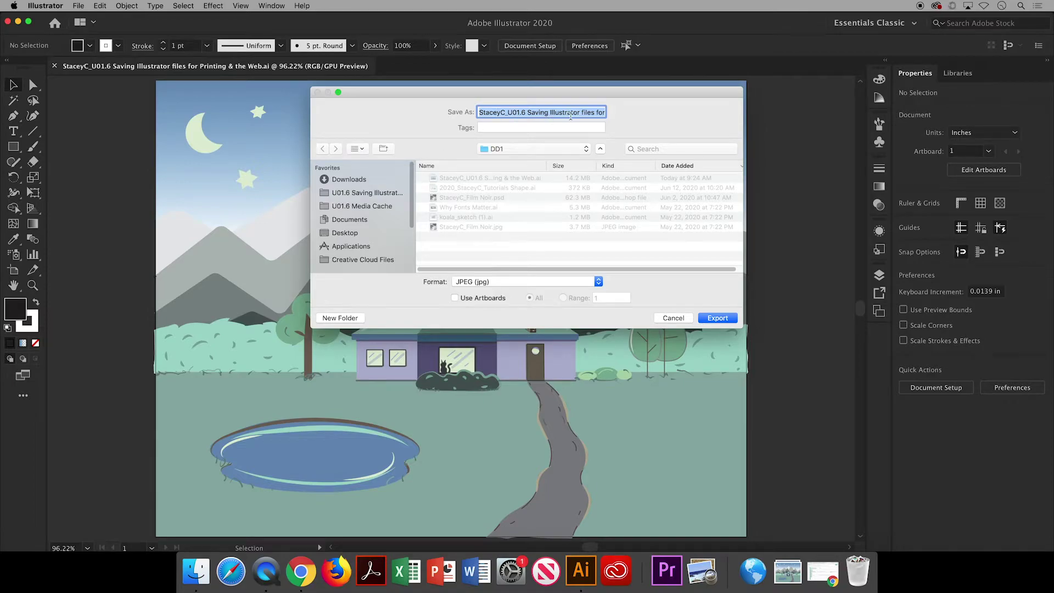
pyautogui.click(353, 260)
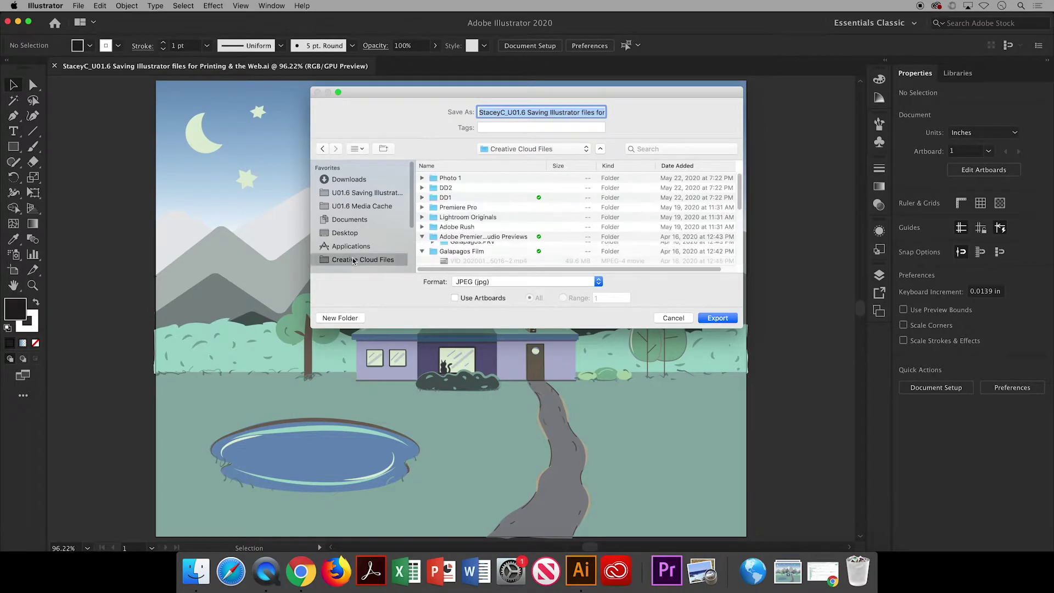
pyautogui.doubleClick(448, 199)
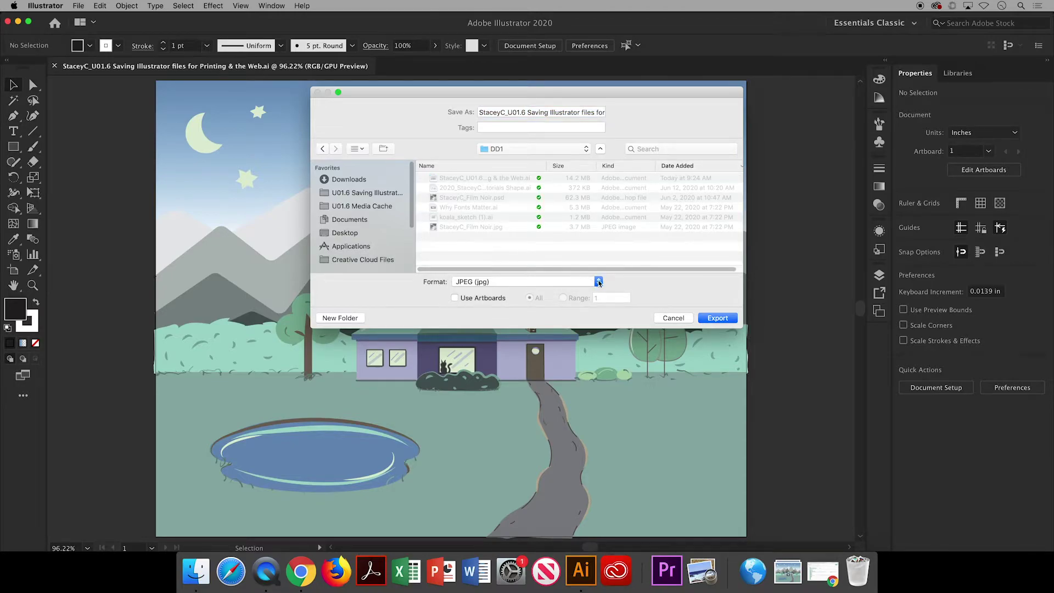
pyautogui.click(598, 281)
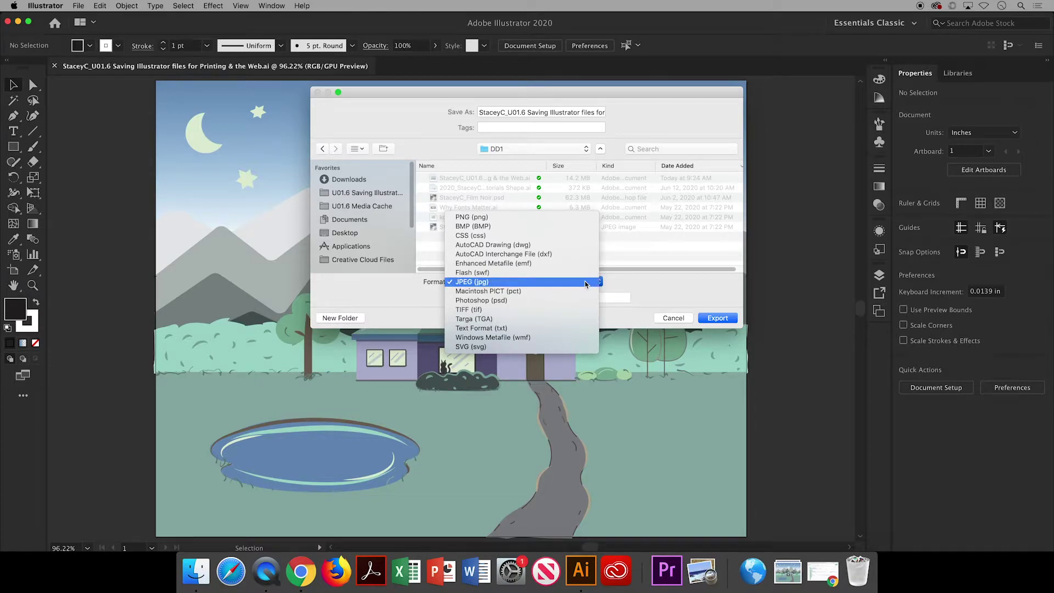
pyautogui.click(585, 282)
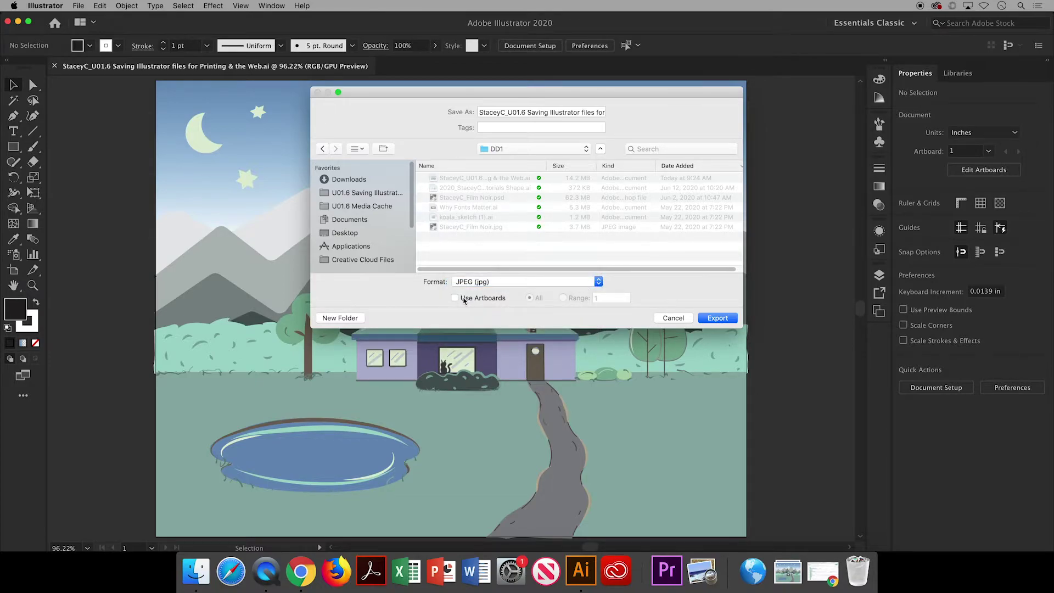
pyautogui.click(455, 299)
# Export the JPEG at quality 10 and High (300 ppi) resolution, then minimize Illustrator.
pyautogui.click(716, 319)
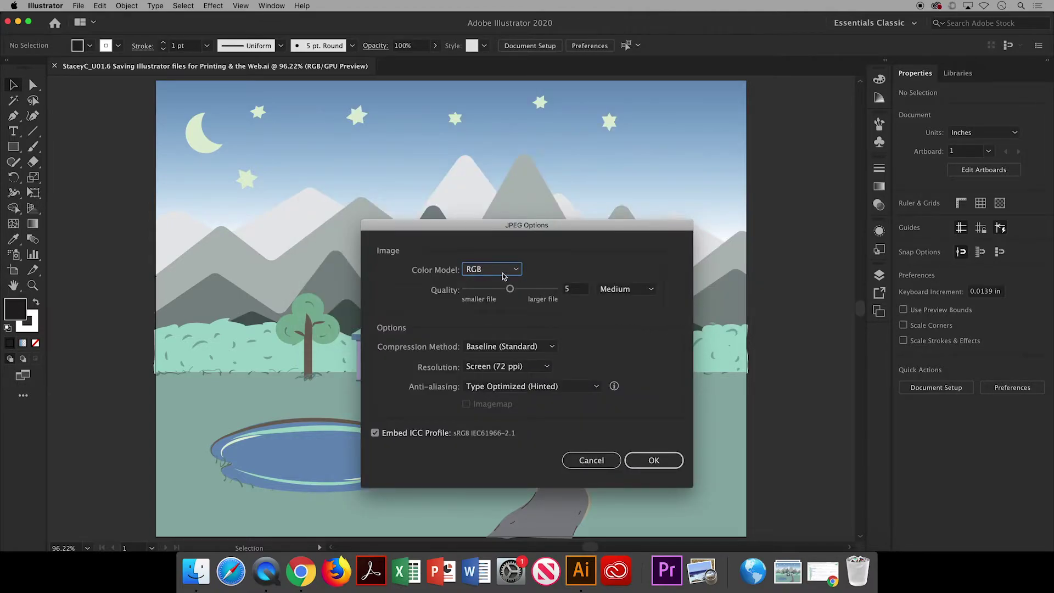
pyautogui.moveTo(511, 291); pyautogui.dragTo(568, 290)
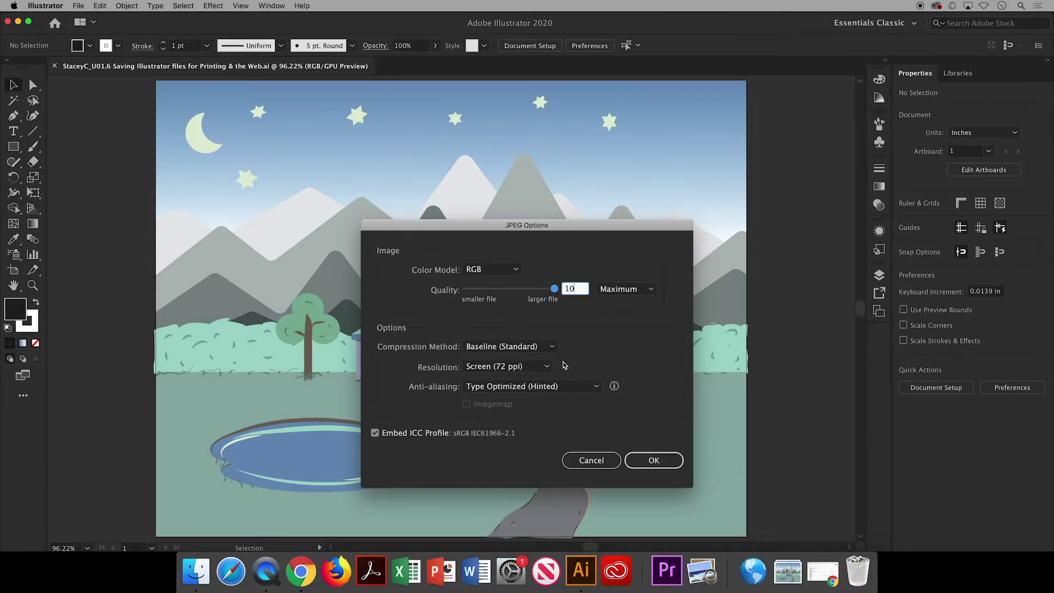
pyautogui.click(547, 370)
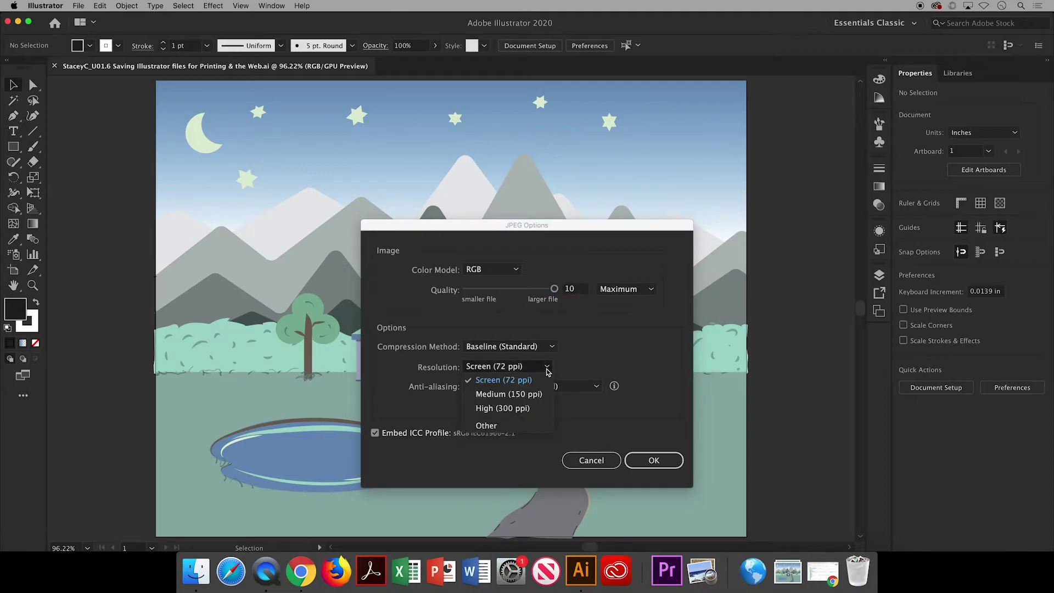
pyautogui.click(528, 409)
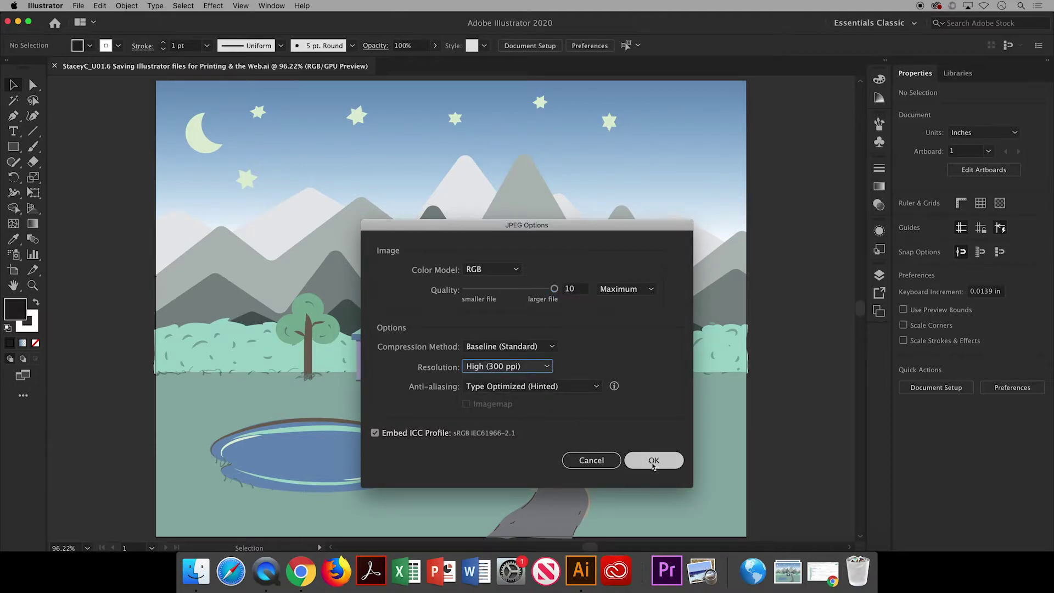
pyautogui.click(648, 460)
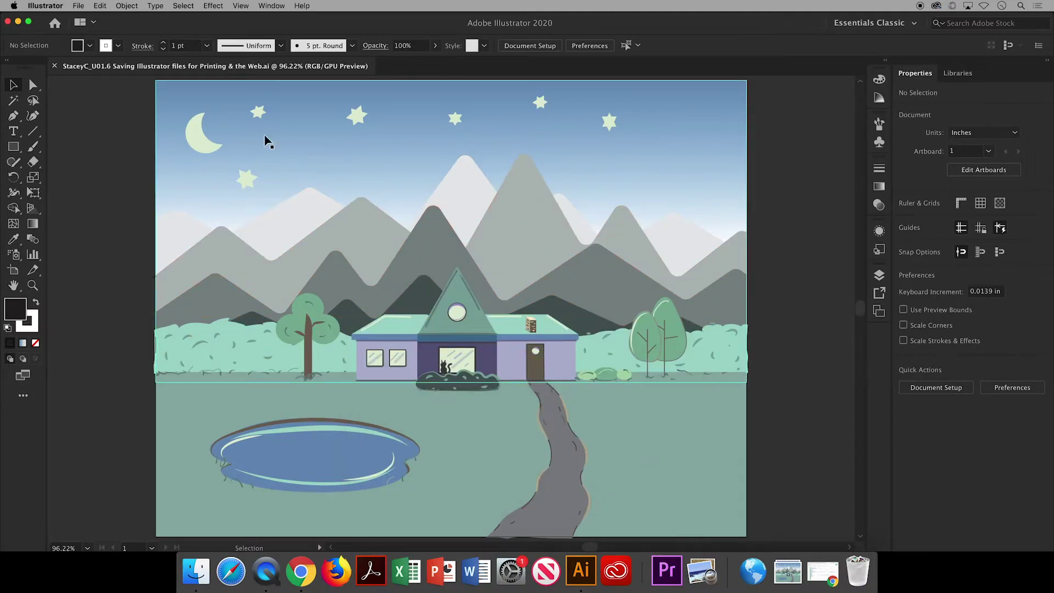
pyautogui.click(18, 22)
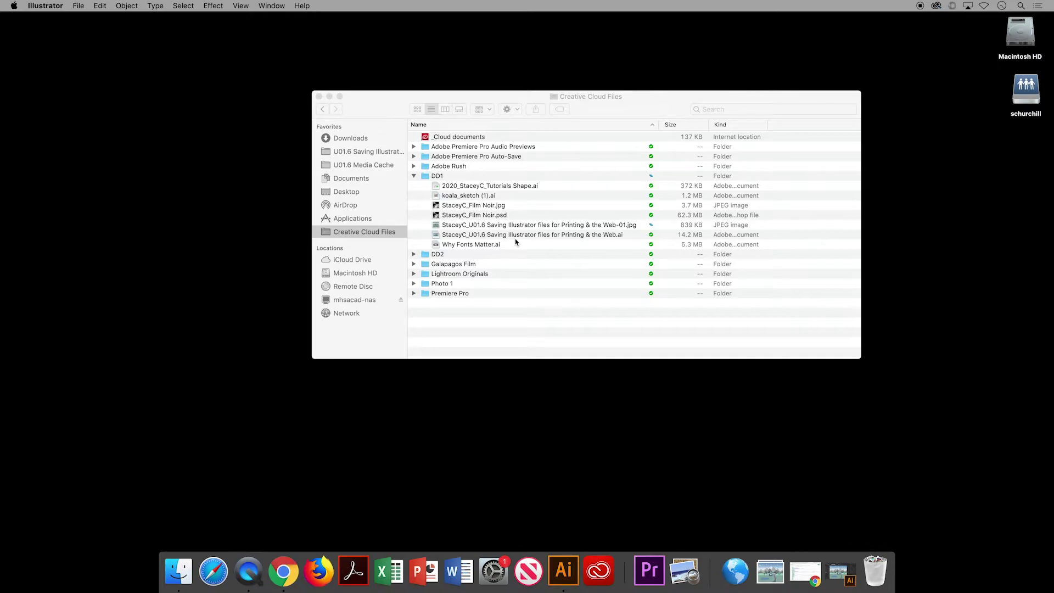
# Open the exported Web-01.jpg from the DD1 folder in Preview.
pyautogui.click(606, 225)
pyautogui.doubleClick(628, 225)
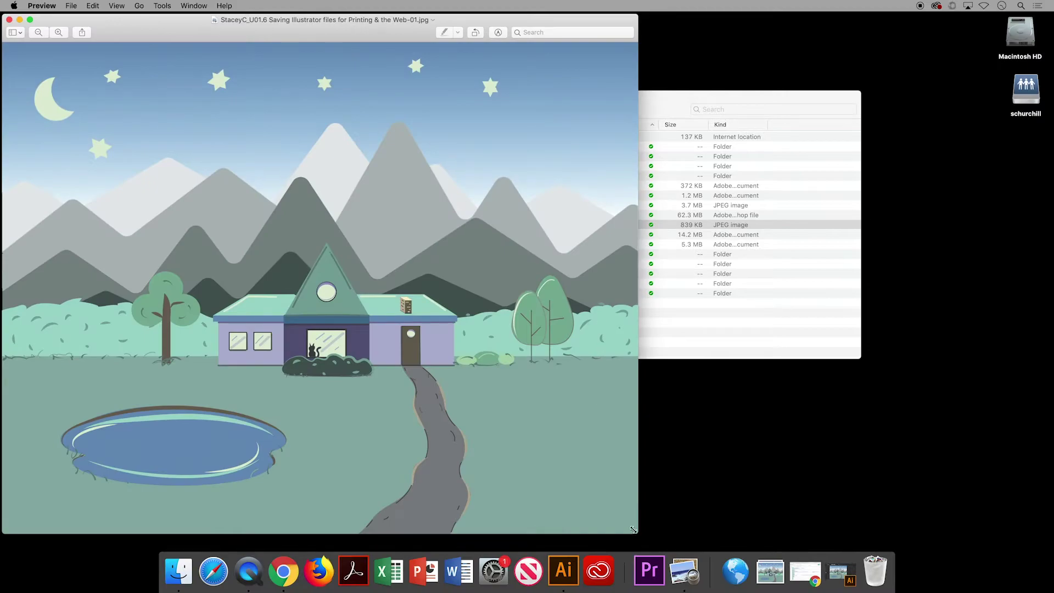
# Widen the Preview window to full screen width and zoom in repeatedly on the house in Web-01.jpg.
pyautogui.moveTo(633, 529); pyautogui.dragTo(1051, 565)
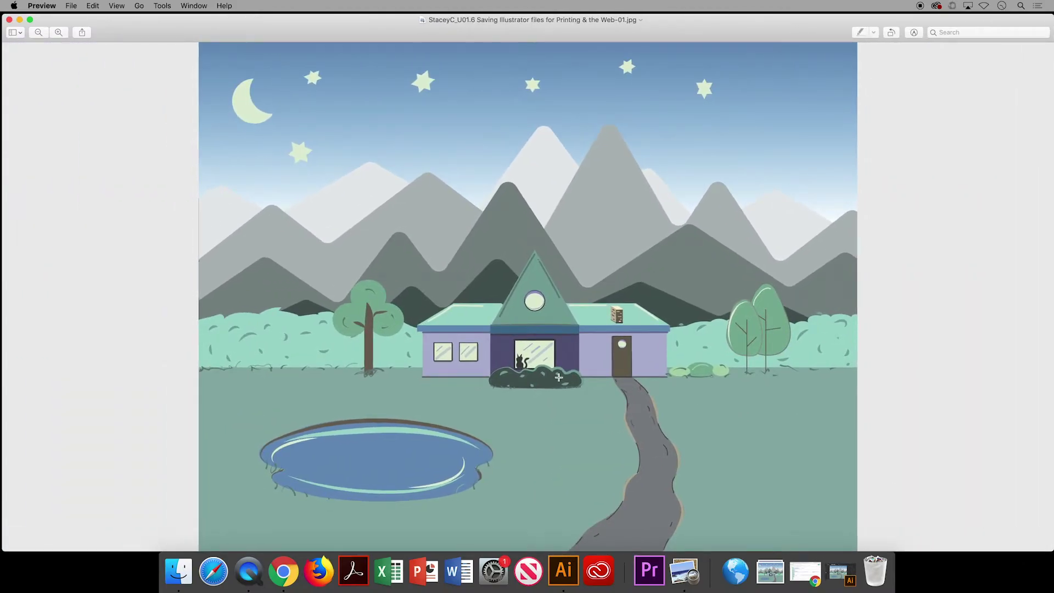
pyautogui.click(59, 34)
pyautogui.click(59, 32)
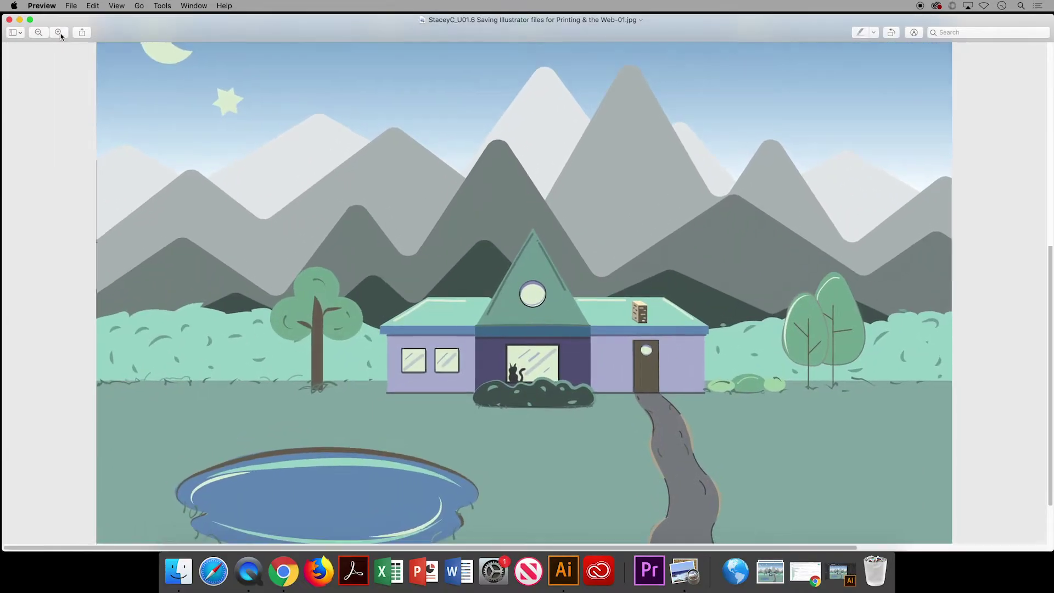
pyautogui.click(59, 33)
pyautogui.click(59, 32)
pyautogui.click(60, 33)
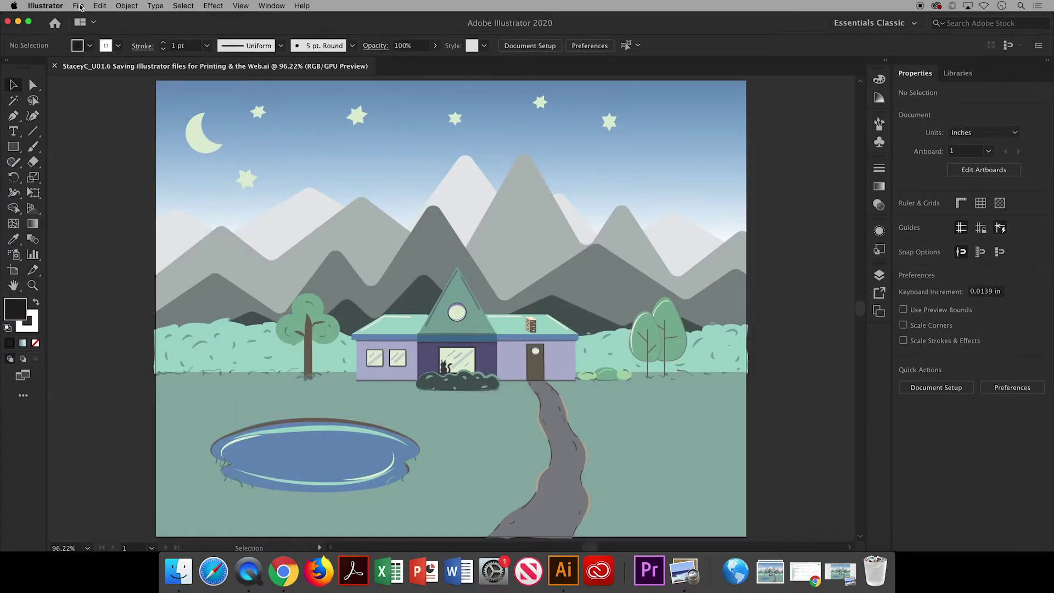
# Open the File > Export submenu to reveal Save for Web (Legacy).
pyautogui.click(80, 7)
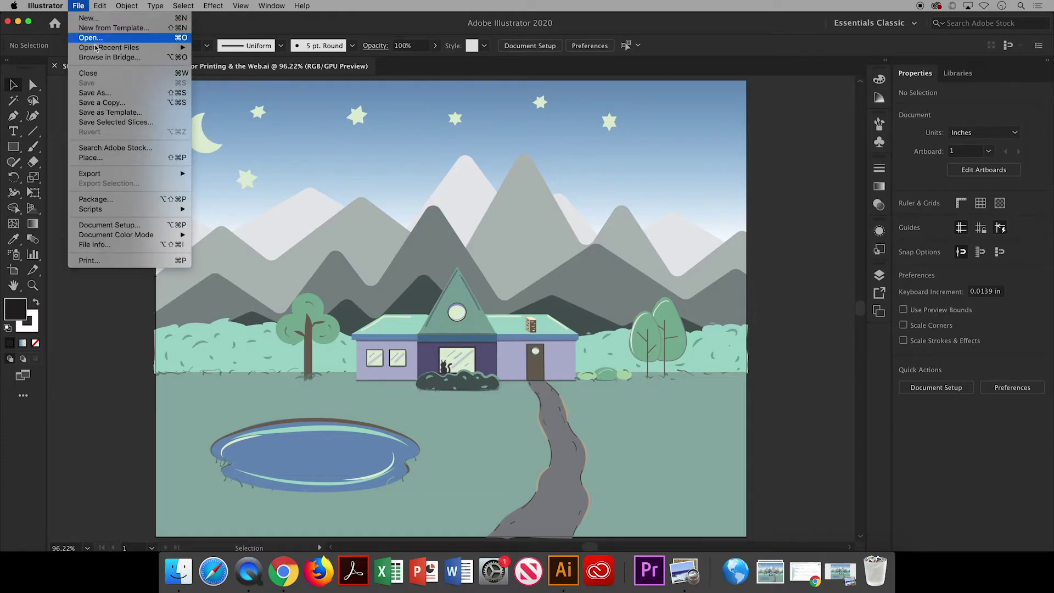
pyautogui.moveTo(111, 174)
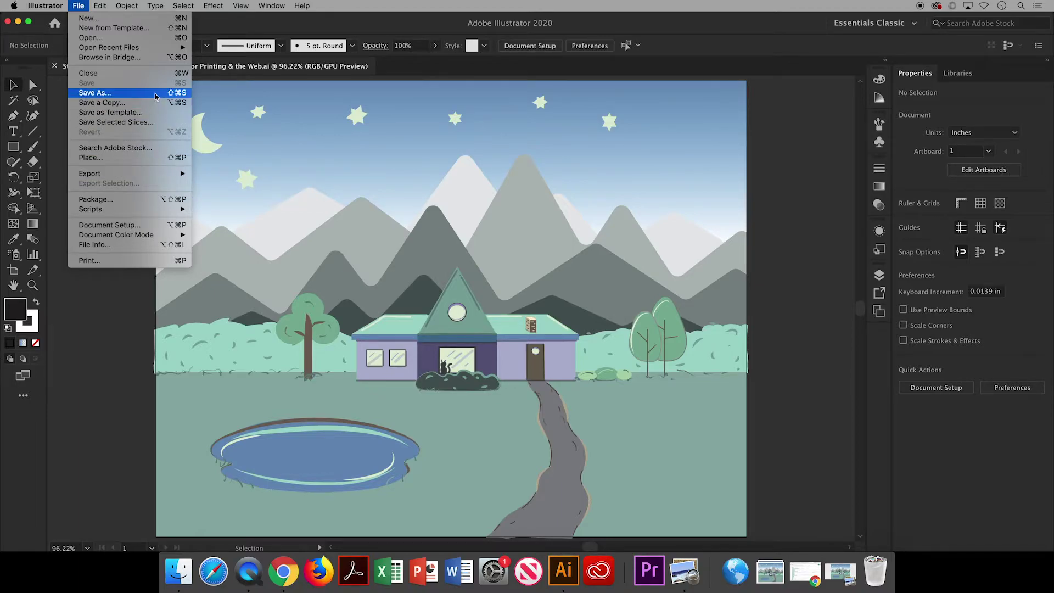
pyautogui.moveTo(165, 173)
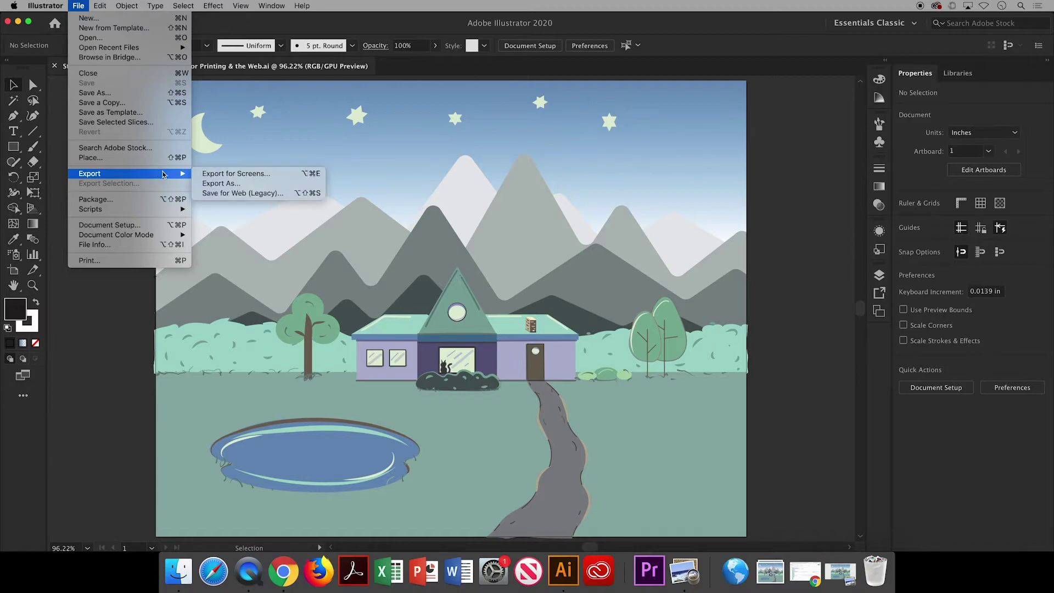
# Open Save for Web (Legacy), fit the preview on screen, and change the format from GIF to PNG-24.
pyautogui.click(224, 196)
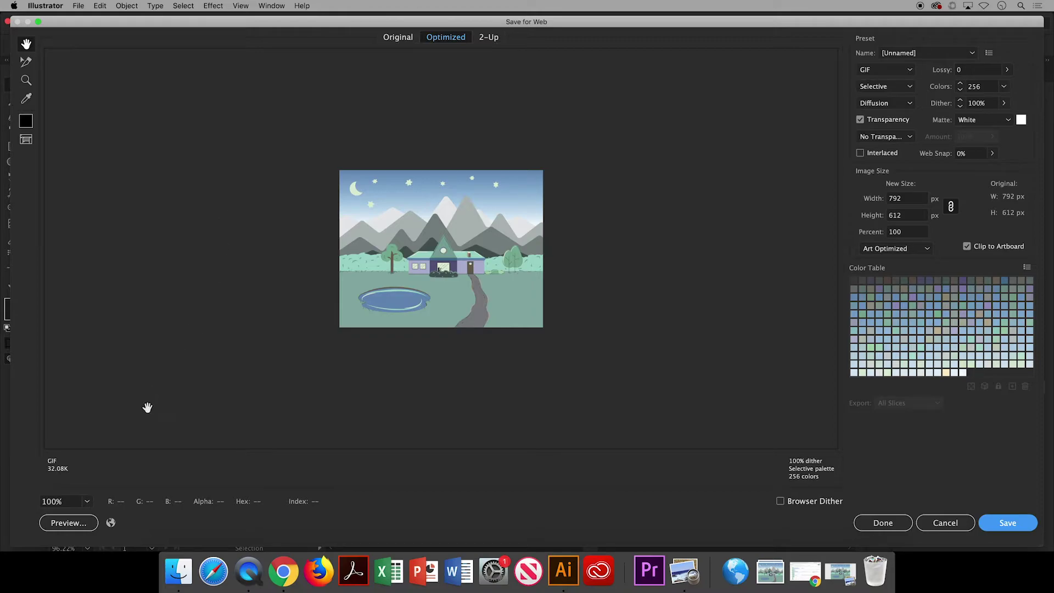
pyautogui.click(87, 501)
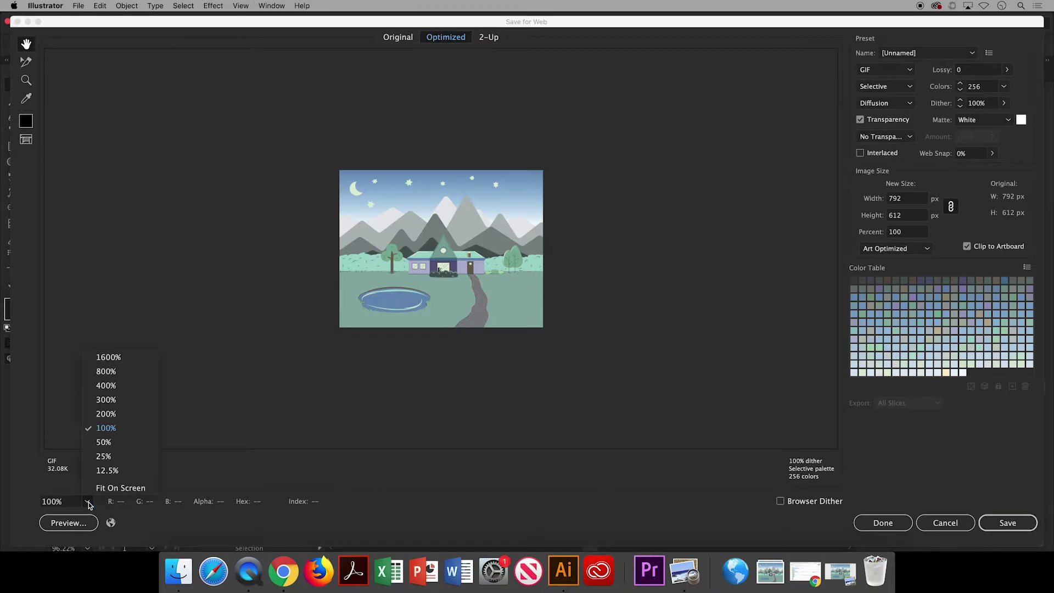
pyautogui.click(95, 490)
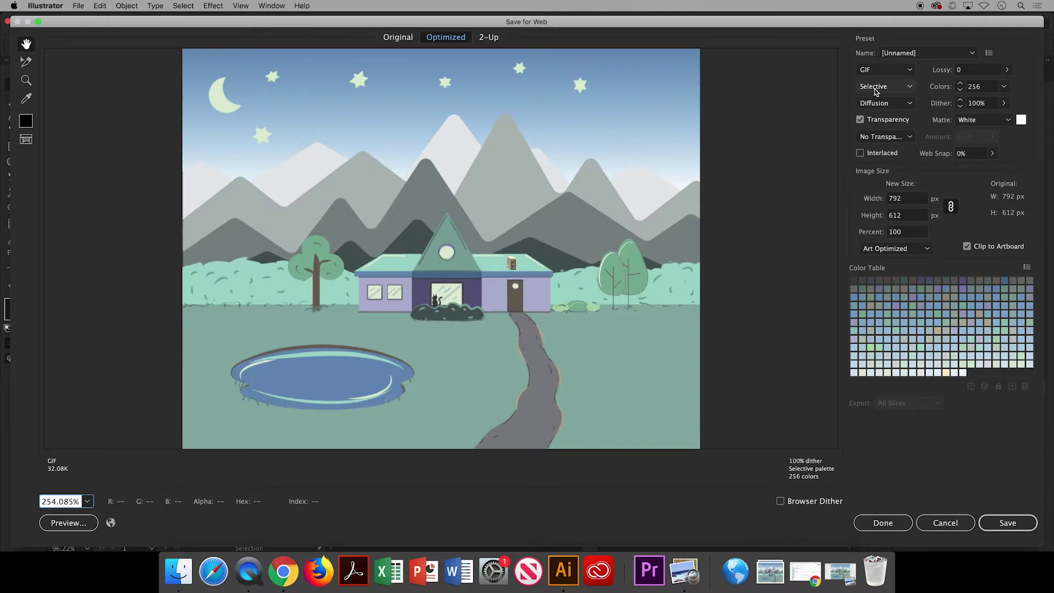
pyautogui.click(912, 71)
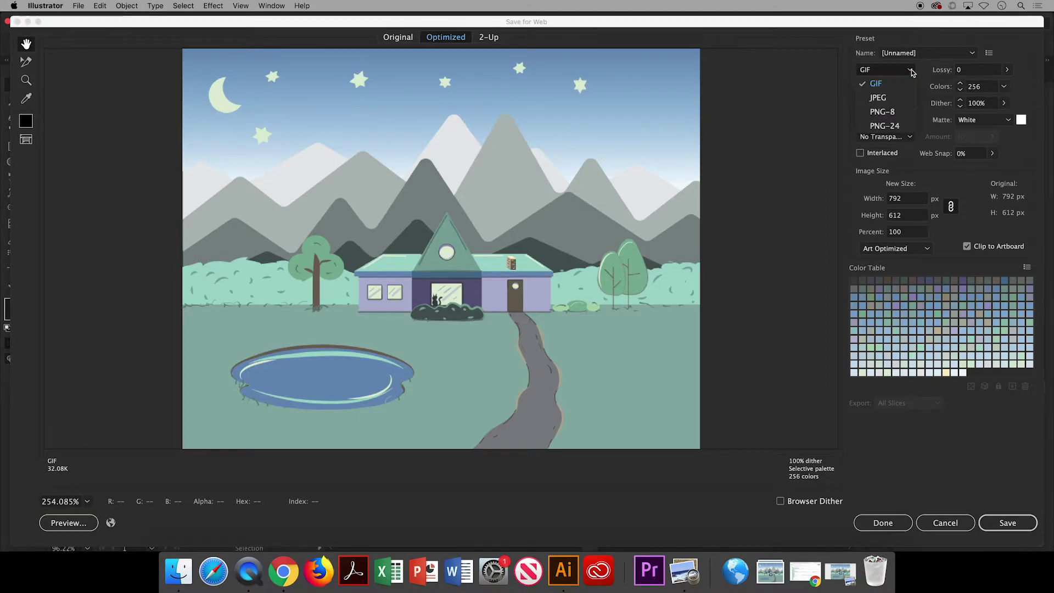
pyautogui.click(895, 127)
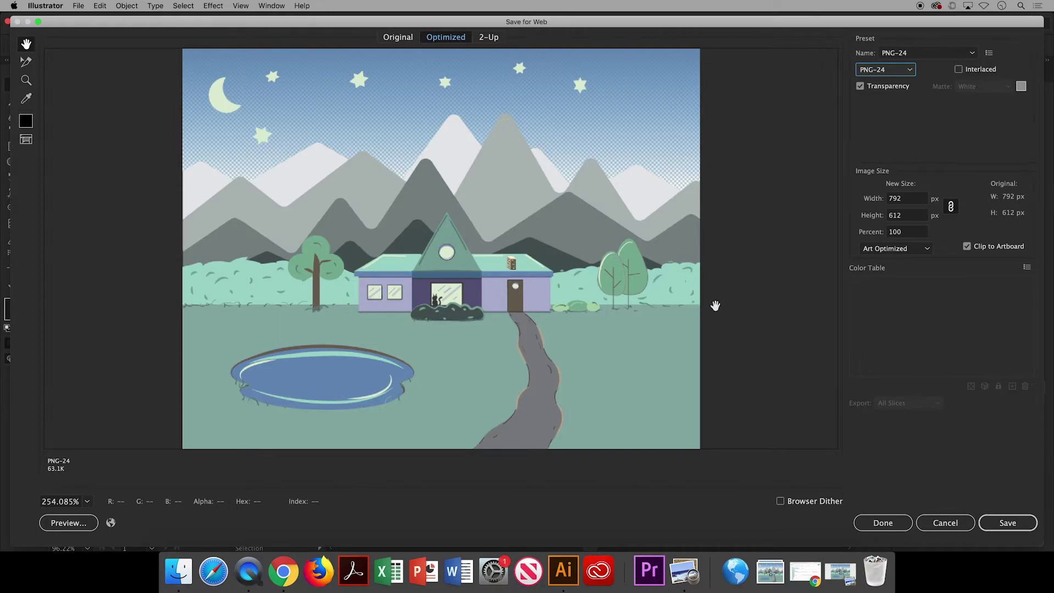
# Show the 2-Up comparison, turn off Transparency for a white matte at 55.96K, and save.
pyautogui.click(490, 39)
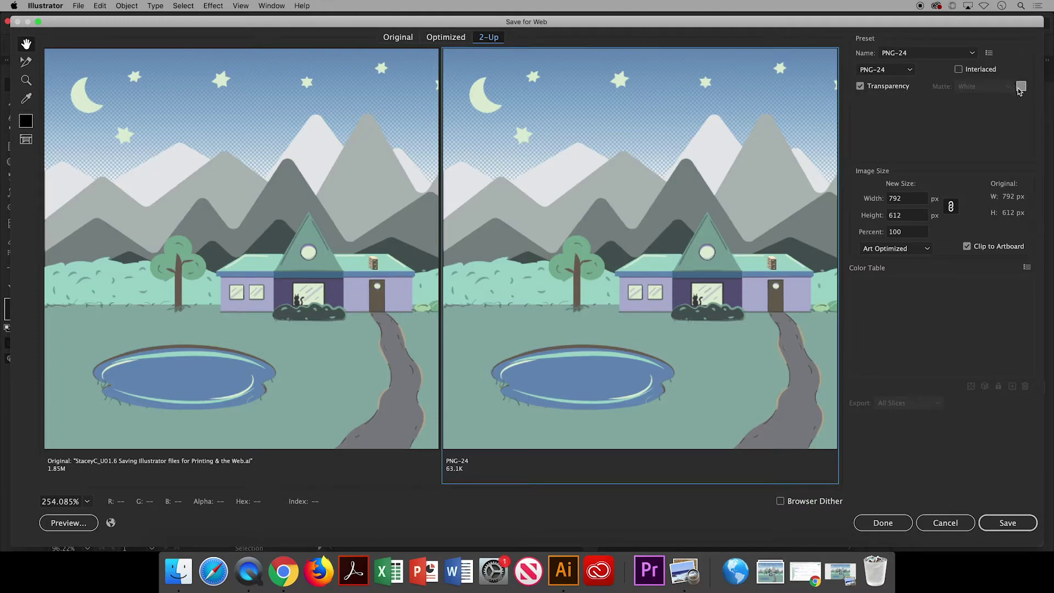
pyautogui.click(860, 87)
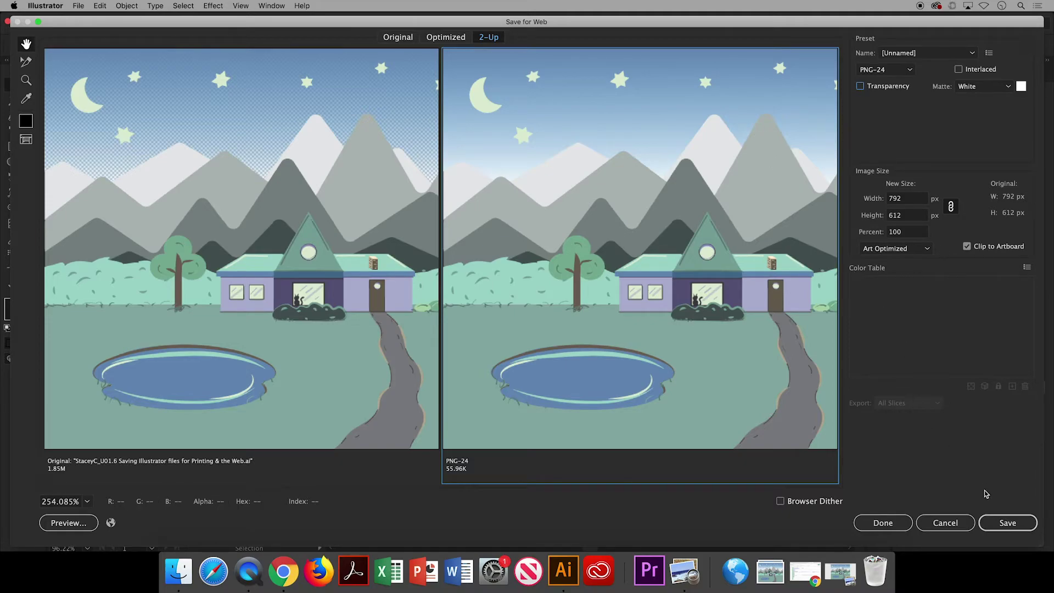
pyautogui.click(1001, 526)
# Save the white-matte PNG-24 into Creative Cloud Files > DD1.
pyautogui.click(1002, 525)
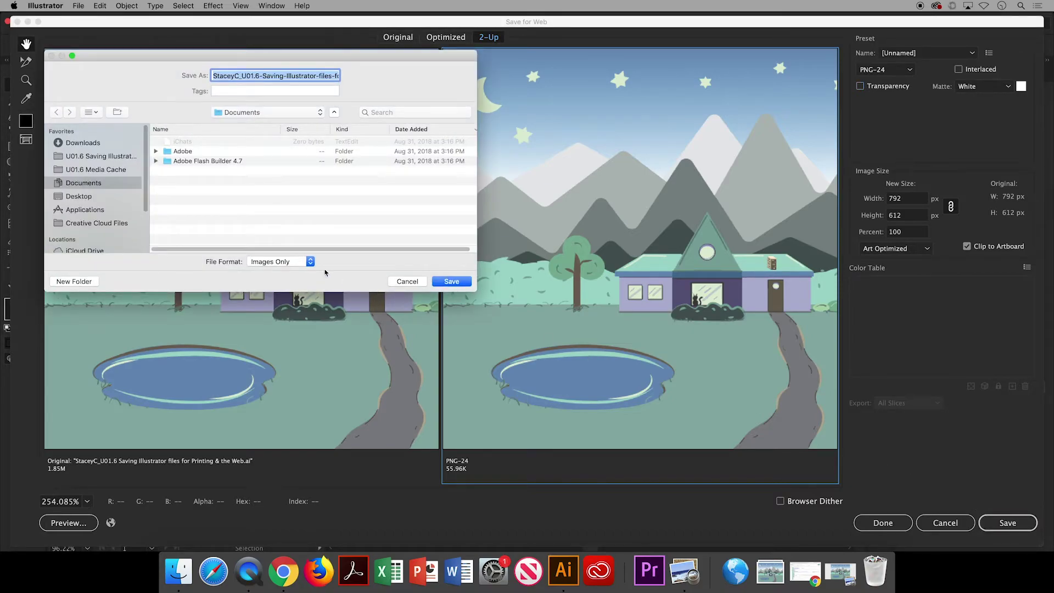
pyautogui.click(131, 223)
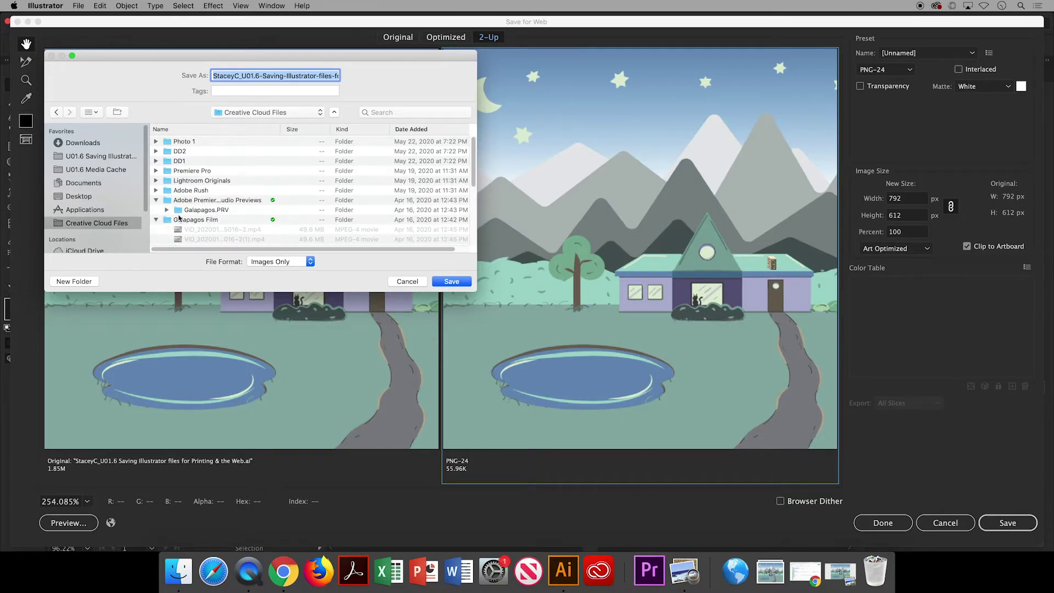
pyautogui.doubleClick(179, 161)
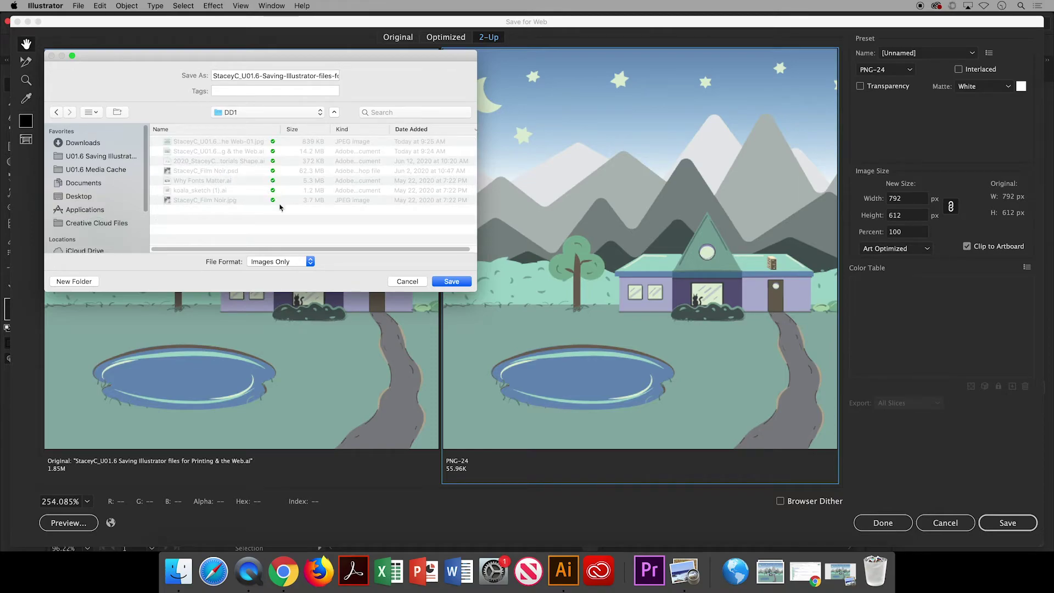
pyautogui.click(449, 285)
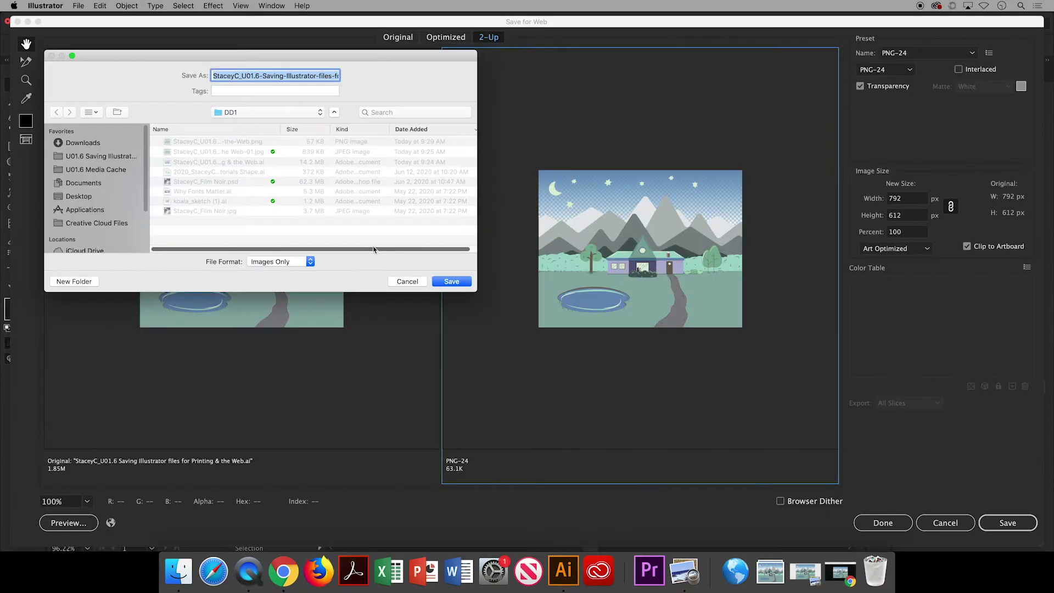
# Save another PNG-24 copy with 'Transparent' appended to its file name.
pyautogui.click(284, 77)
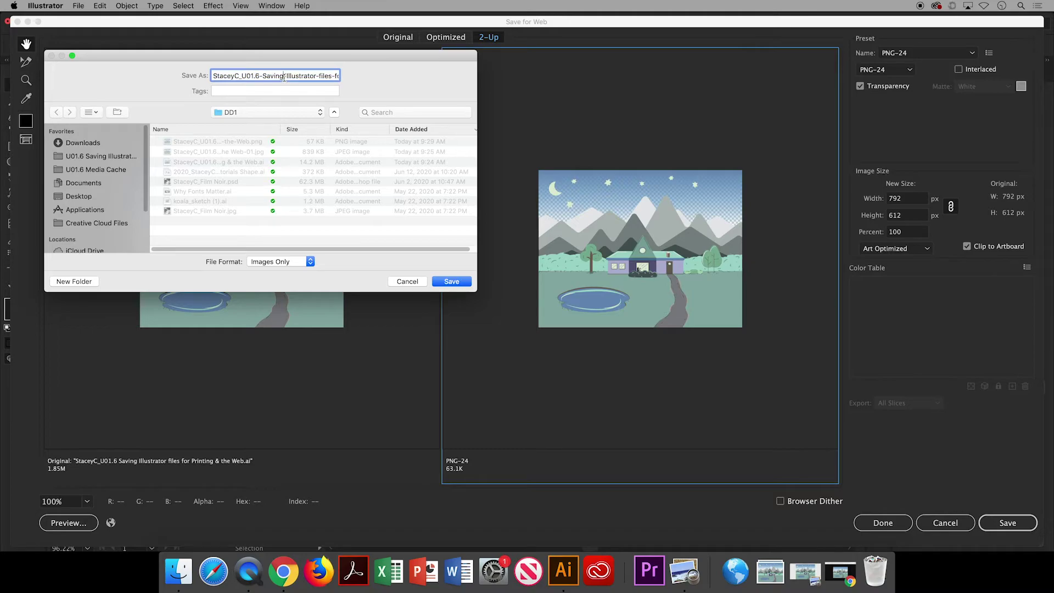
pyautogui.press('super+Right')
pyautogui.write('Transparent')
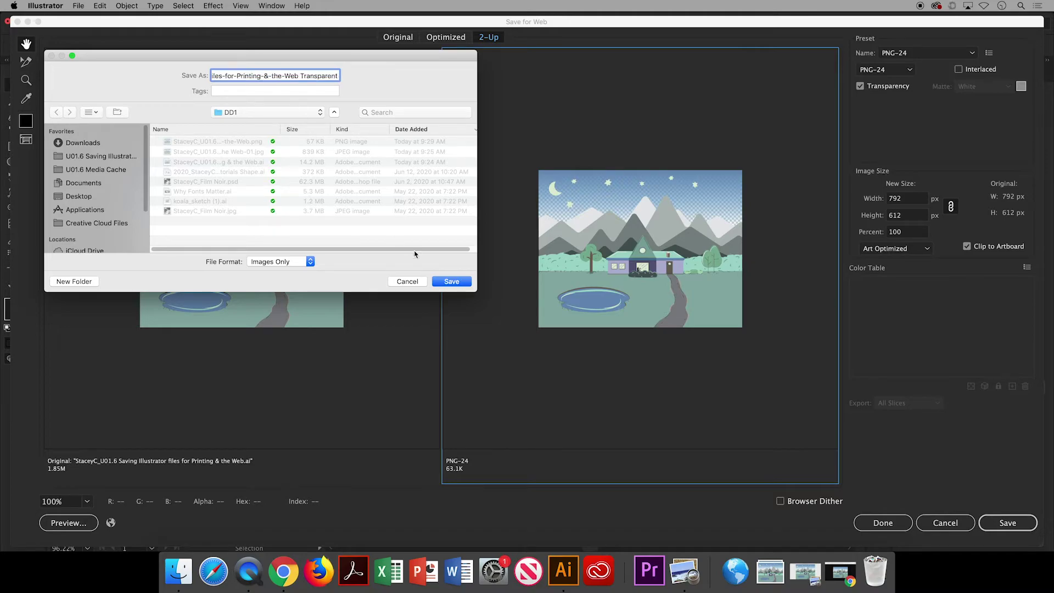
pyautogui.click(450, 281)
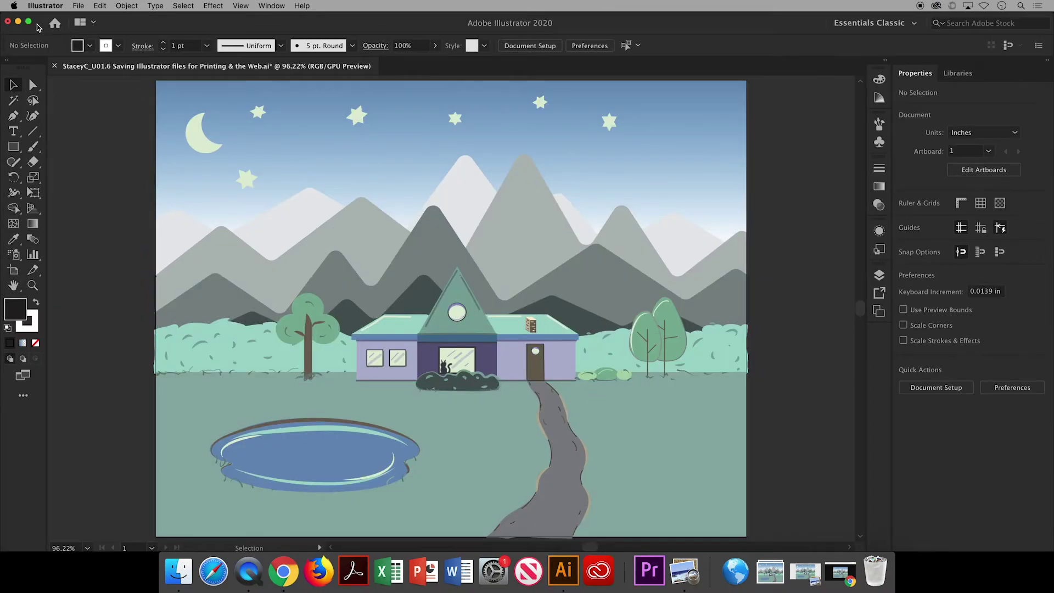
# Minimize Illustrator and open the Transparent PNG from DD1 in Google Chrome.
pyautogui.click(20, 22)
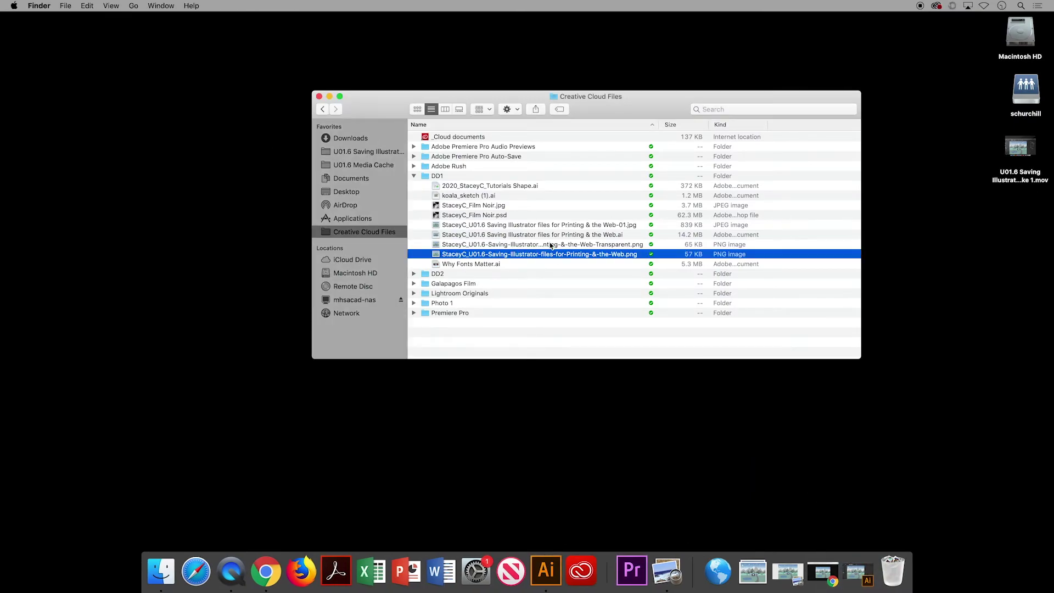
pyautogui.click(551, 245)
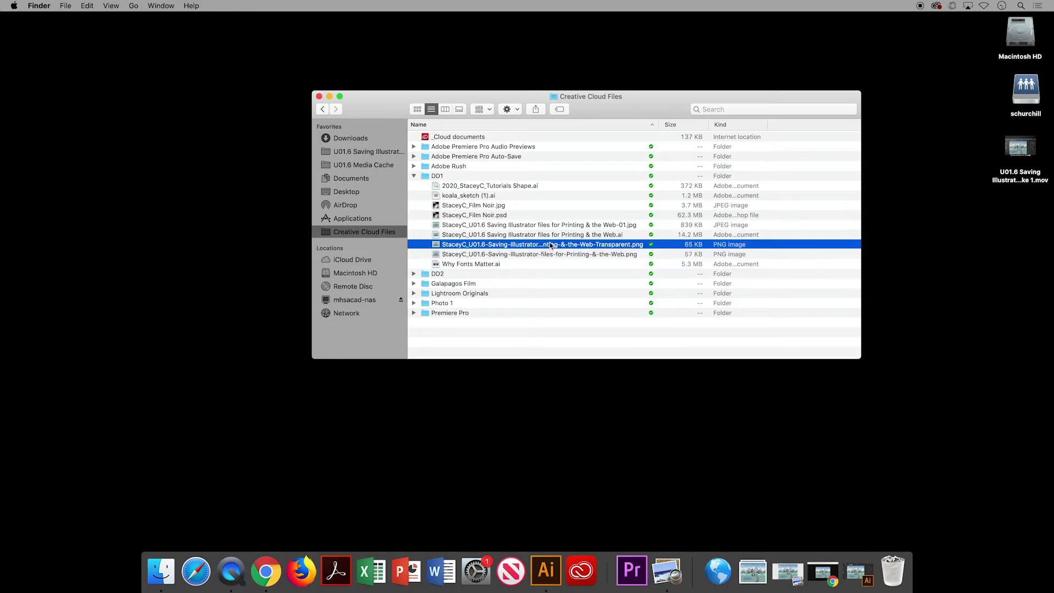
pyautogui.rightClick(551, 246)
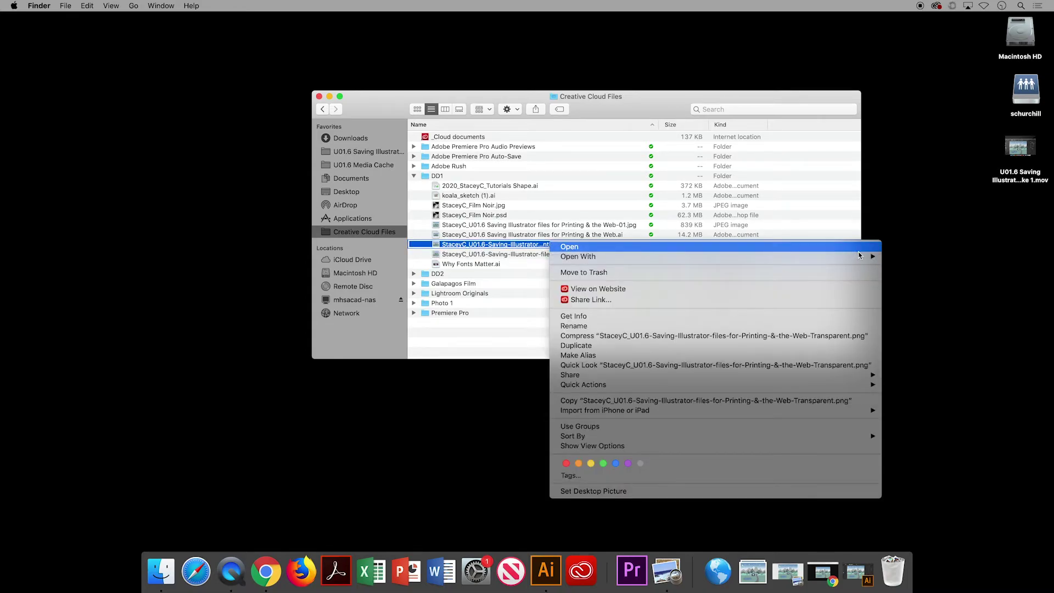
pyautogui.moveTo(859, 257)
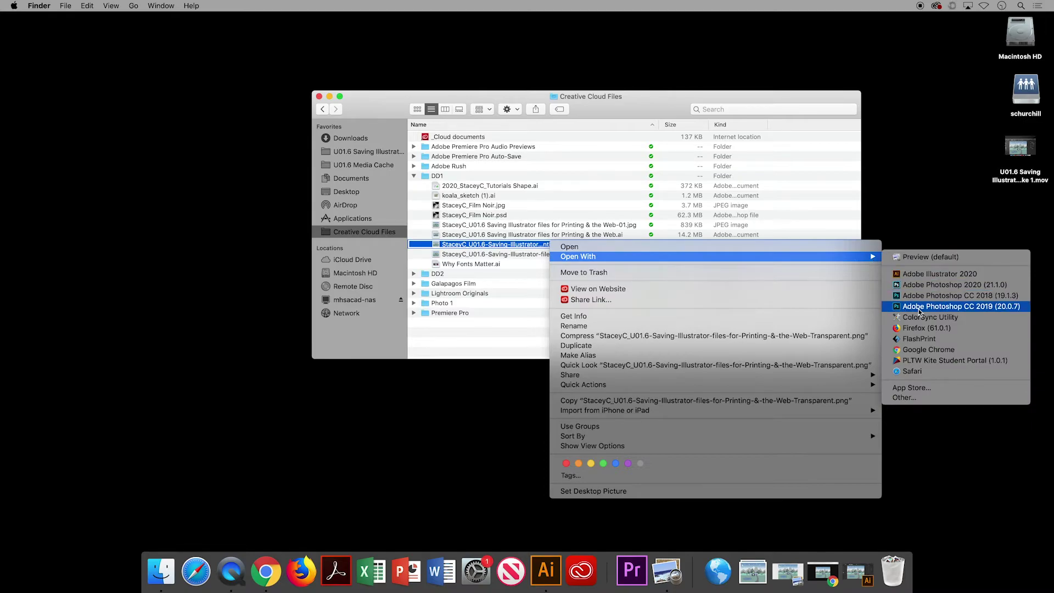
pyautogui.click(929, 350)
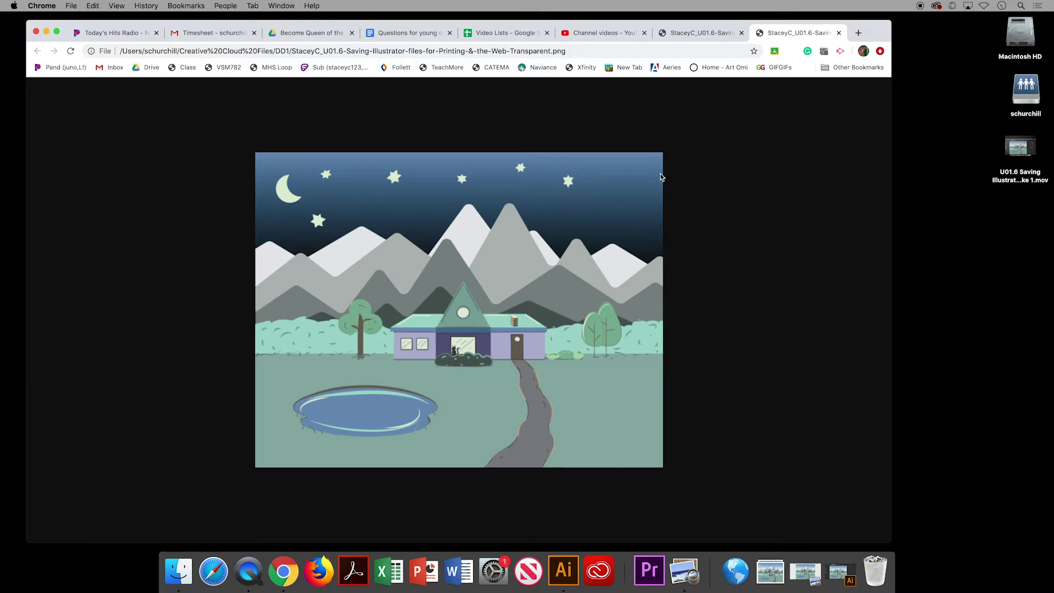
# Switch repeatedly between the plain and Transparent PNG tabs to compare their skies.
pyautogui.click(700, 36)
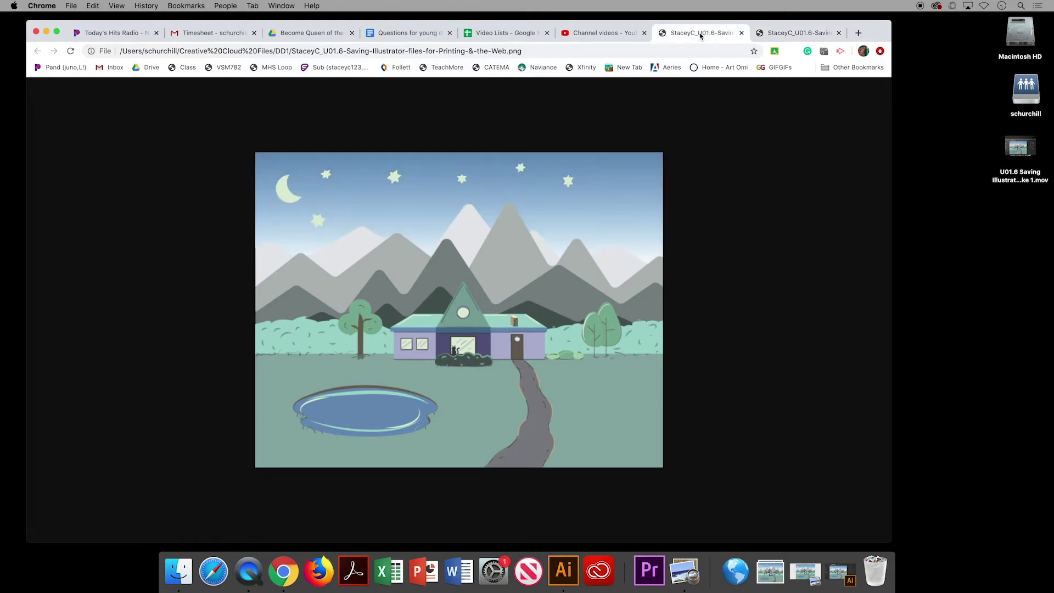
pyautogui.click(777, 37)
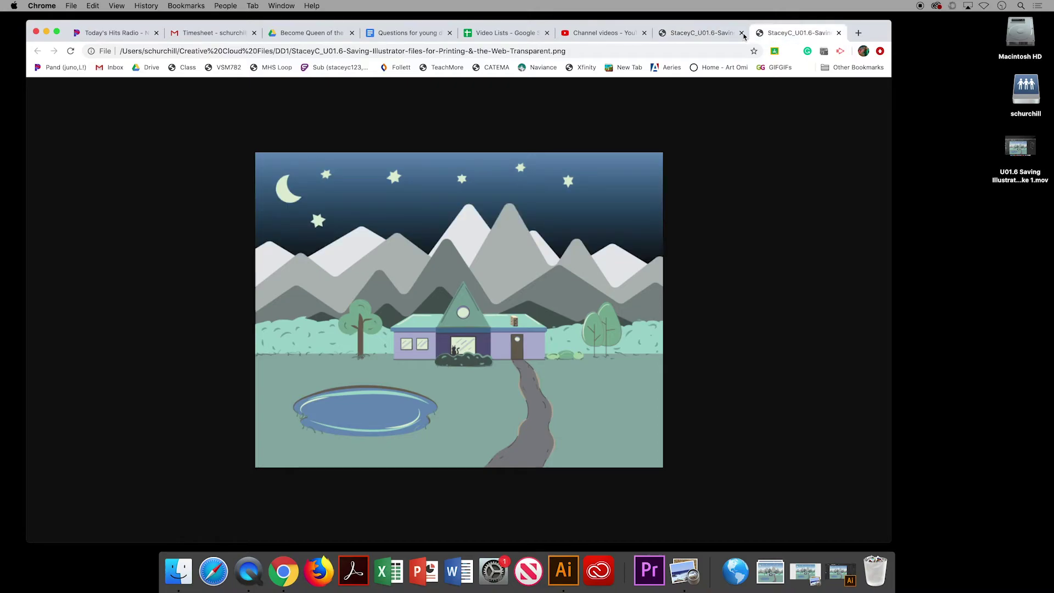
pyautogui.click(721, 36)
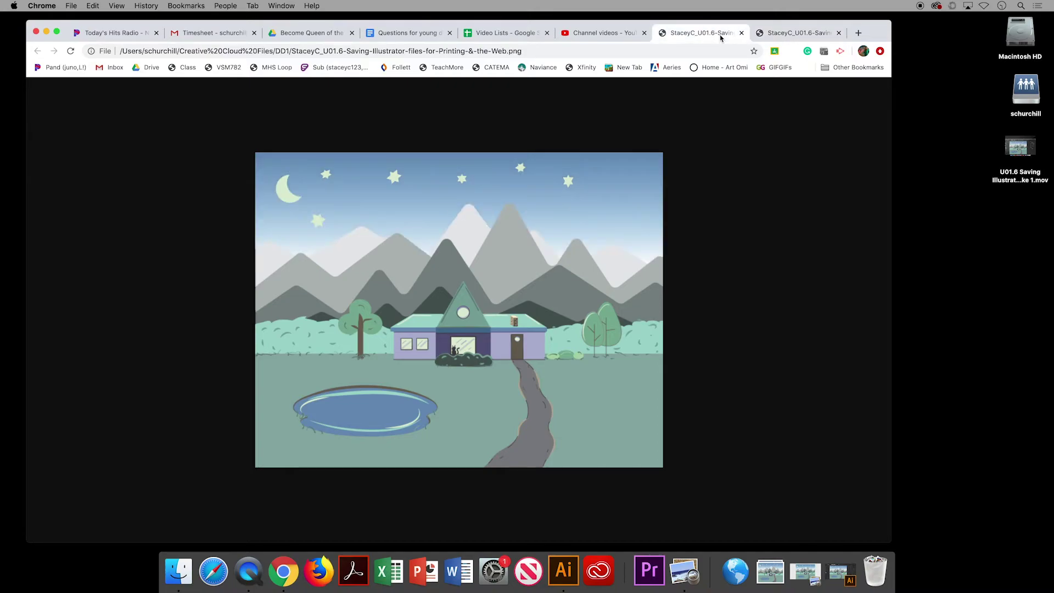
pyautogui.click(777, 36)
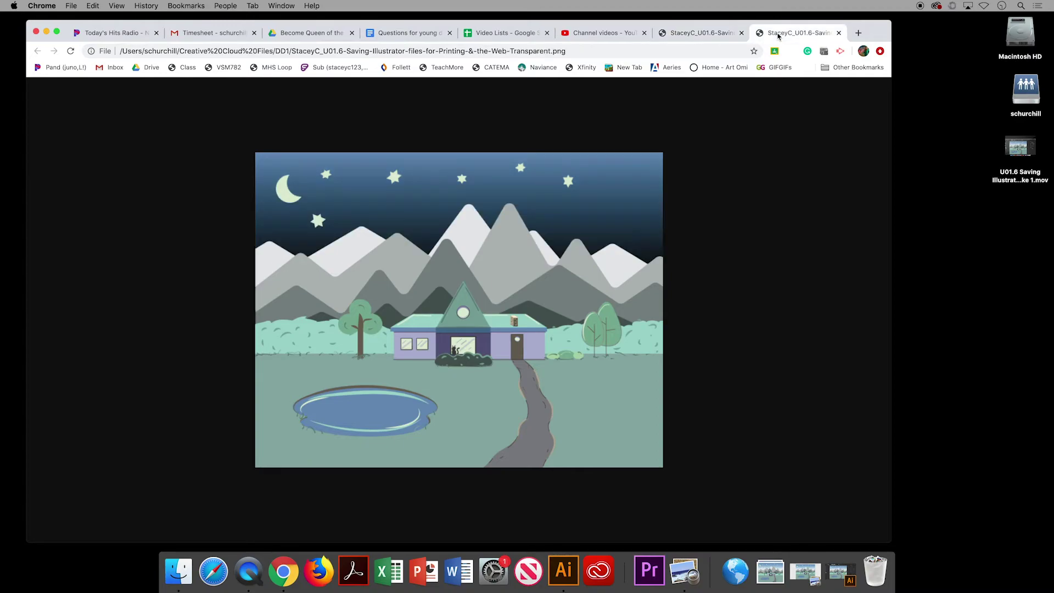
pyautogui.click(718, 34)
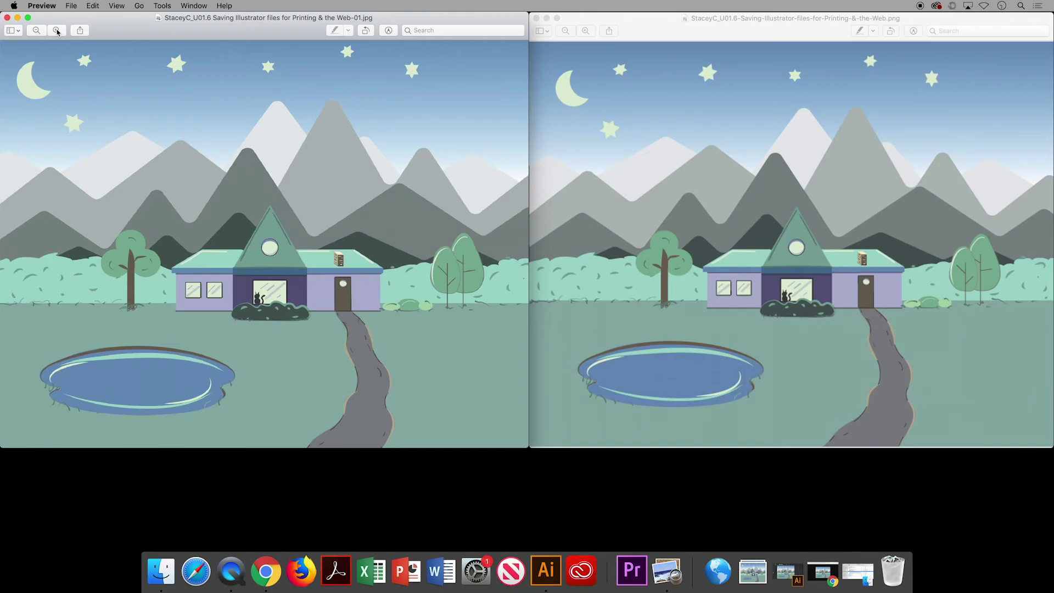
# Magnify the JPEG in Preview onto the house's round gable window.
pyautogui.click(56, 31)
pyautogui.click(57, 31)
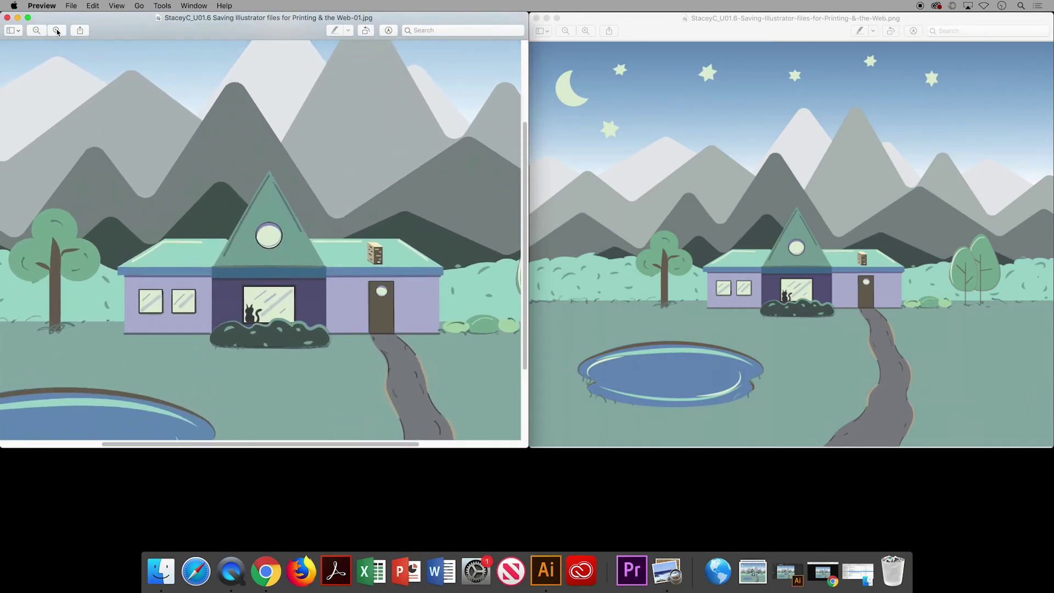
pyautogui.click(57, 31)
pyautogui.click(57, 31)
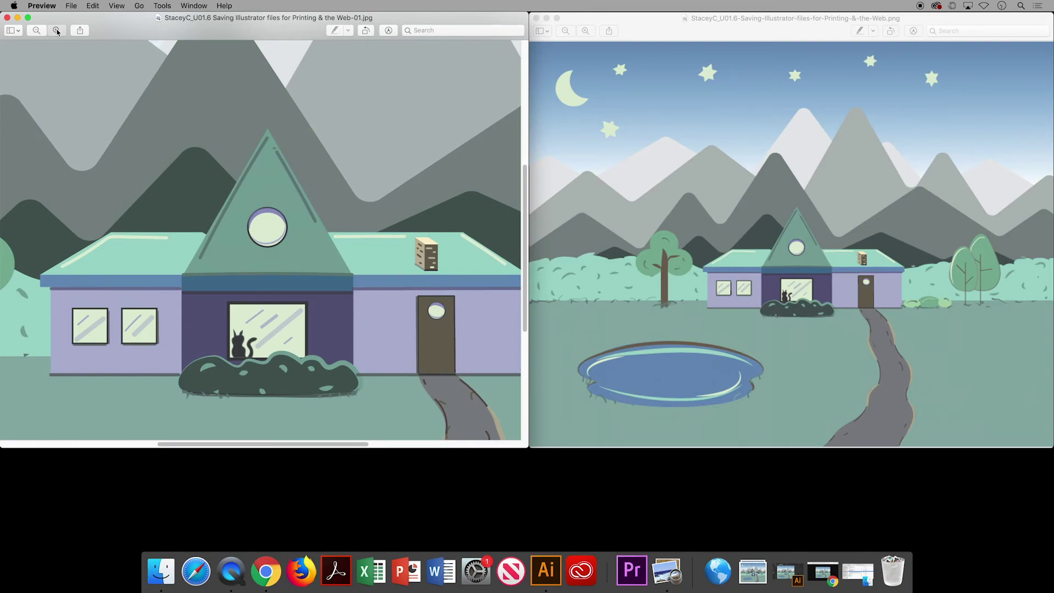
pyautogui.click(56, 31)
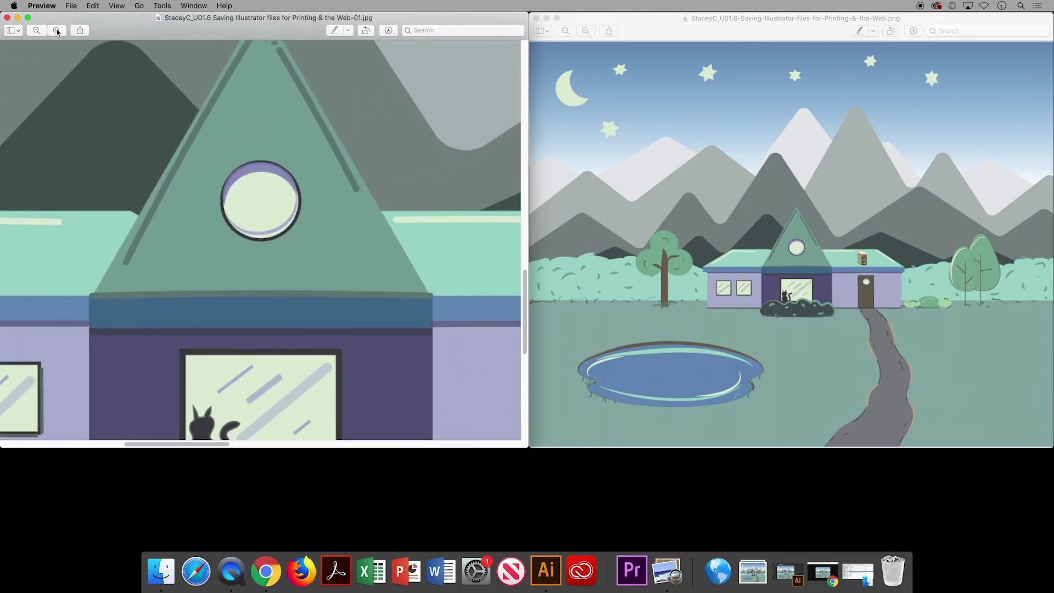
pyautogui.click(57, 31)
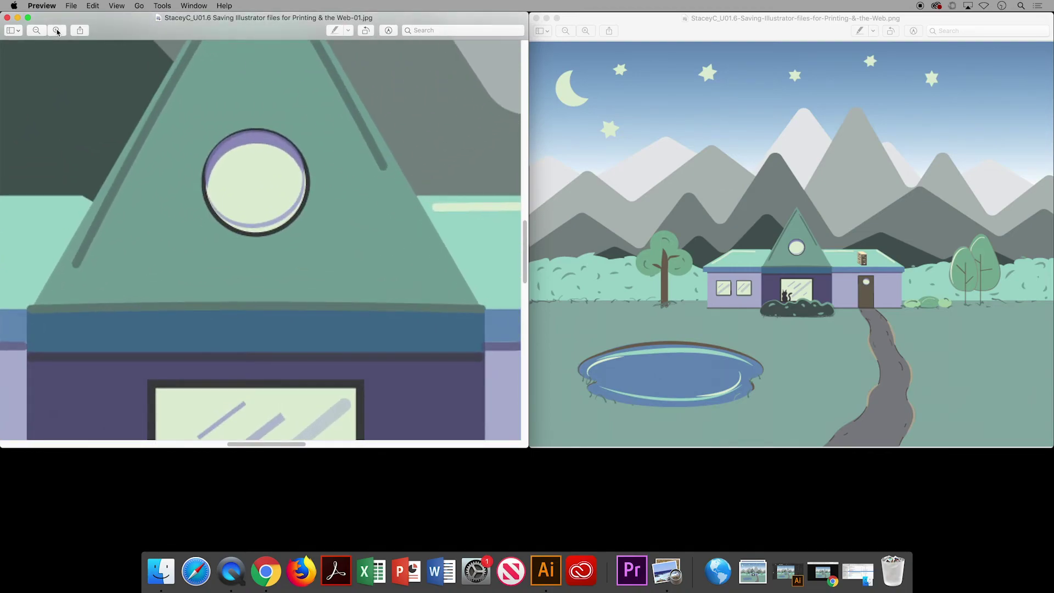
pyautogui.click(36, 31)
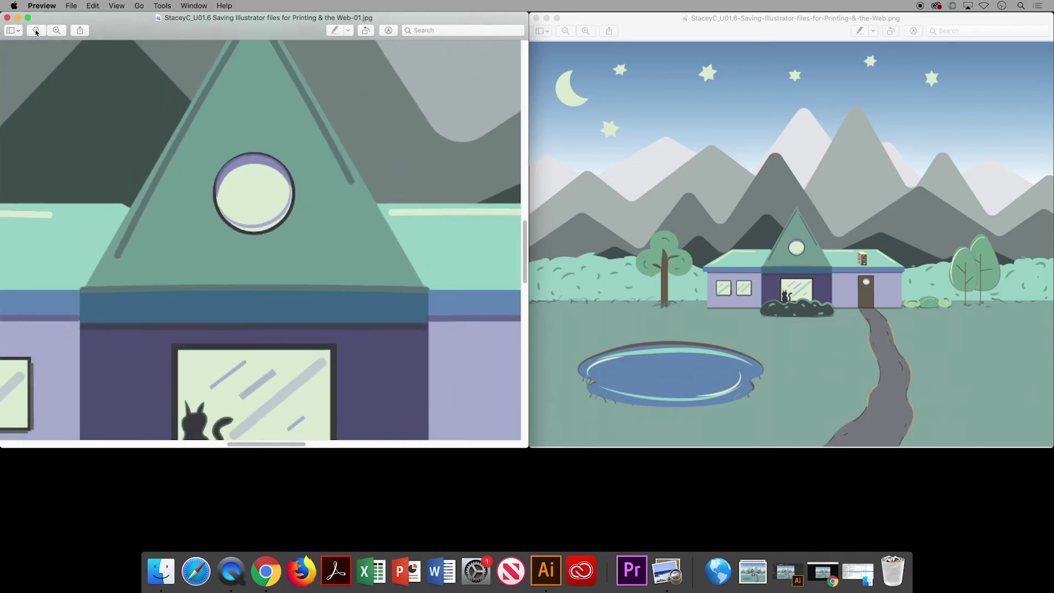
# Magnify the PNG in Preview to reveal its pixelation beside the JPEG.
pyautogui.click(649, 33)
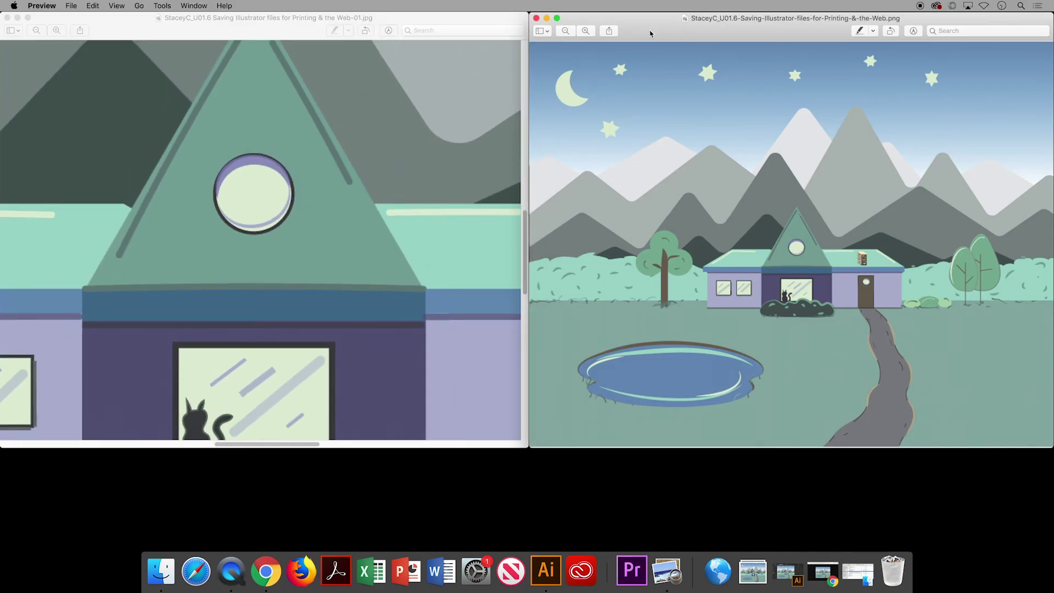
pyautogui.click(582, 32)
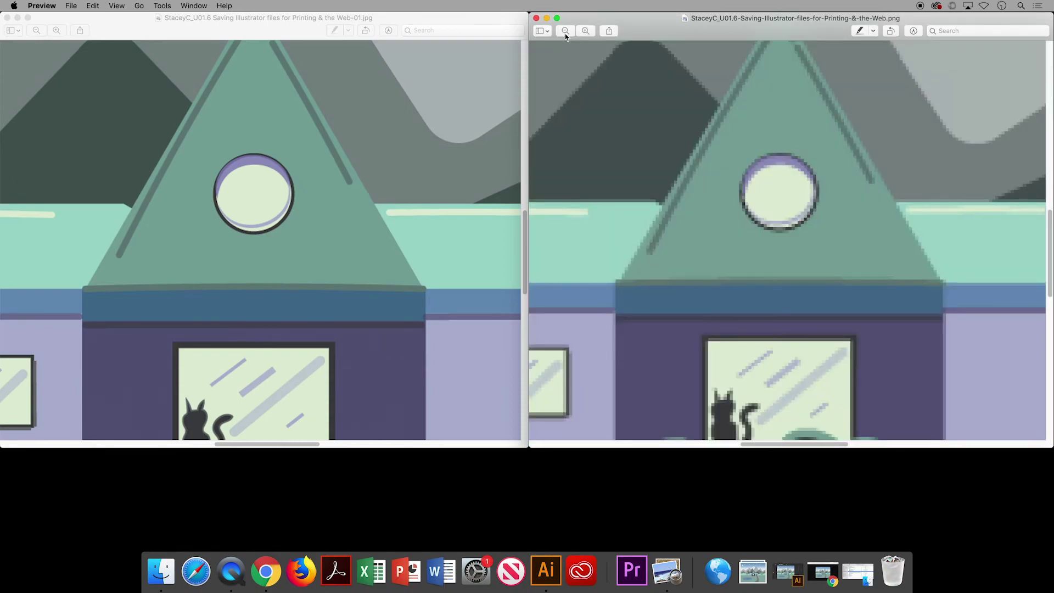
pyautogui.click(484, 28)
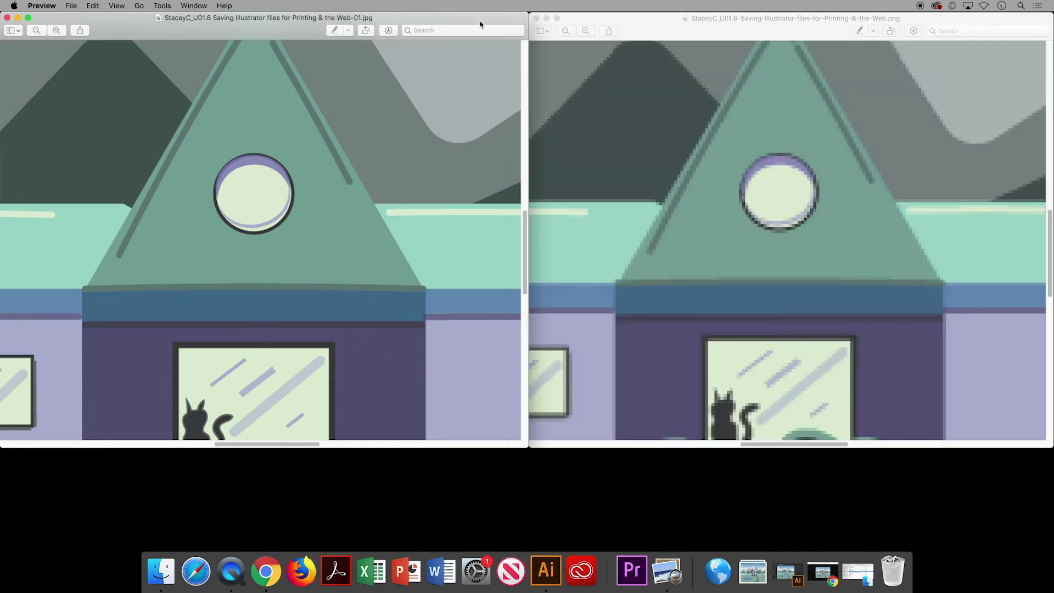
# Resample the JPEG from 300 to 72 pixels/inch with Tools > Adjust Size.
pyautogui.click(176, 3)
pyautogui.click(195, 71)
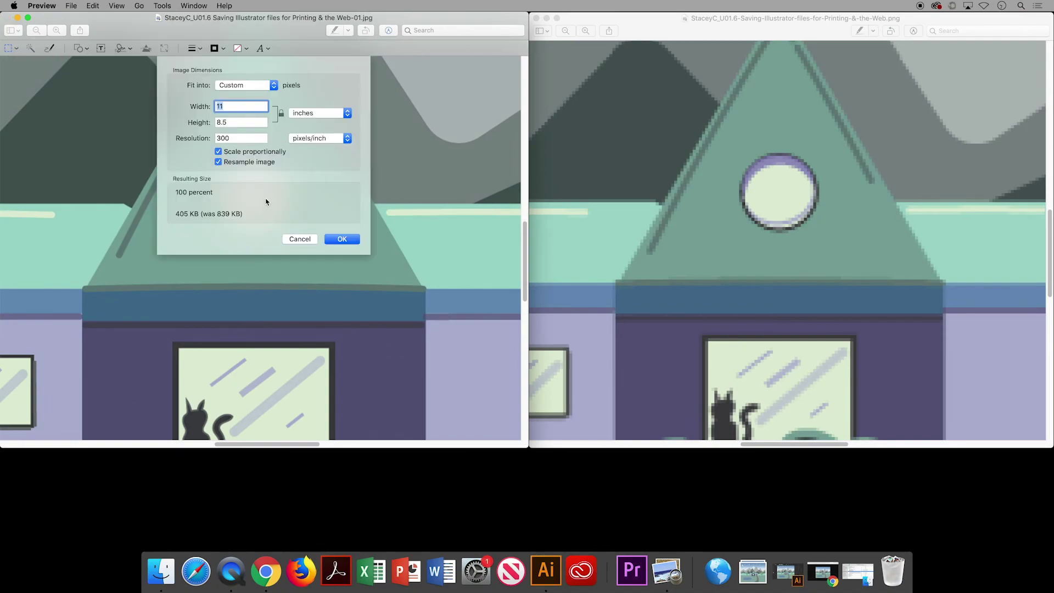
pyautogui.click(241, 137)
pyautogui.press('BackSpace')
pyautogui.press('BackSpace')
pyautogui.press('BackSpace')
pyautogui.write('72')
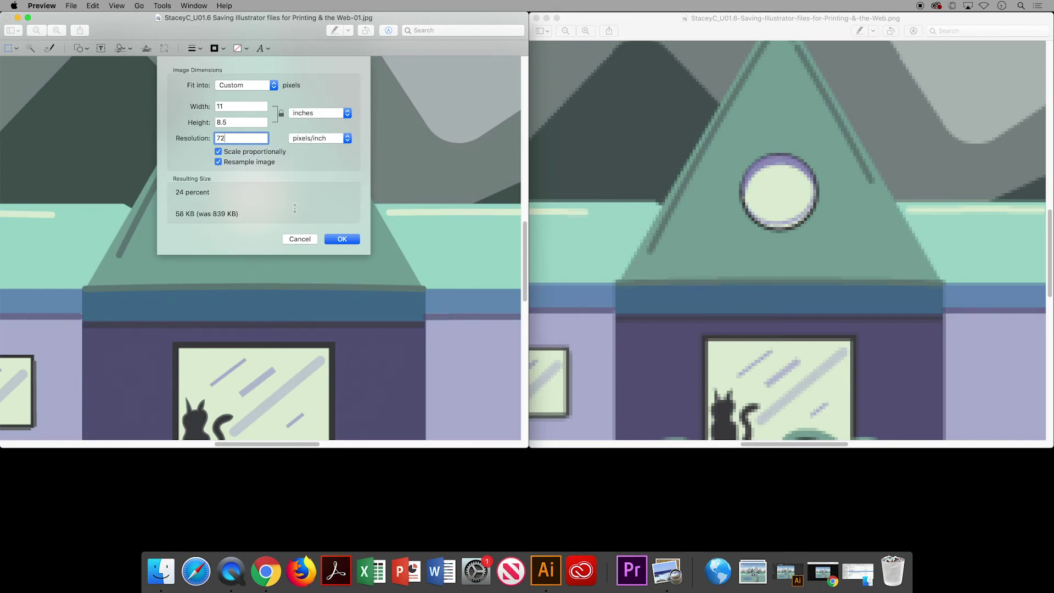
pyautogui.press('Return')
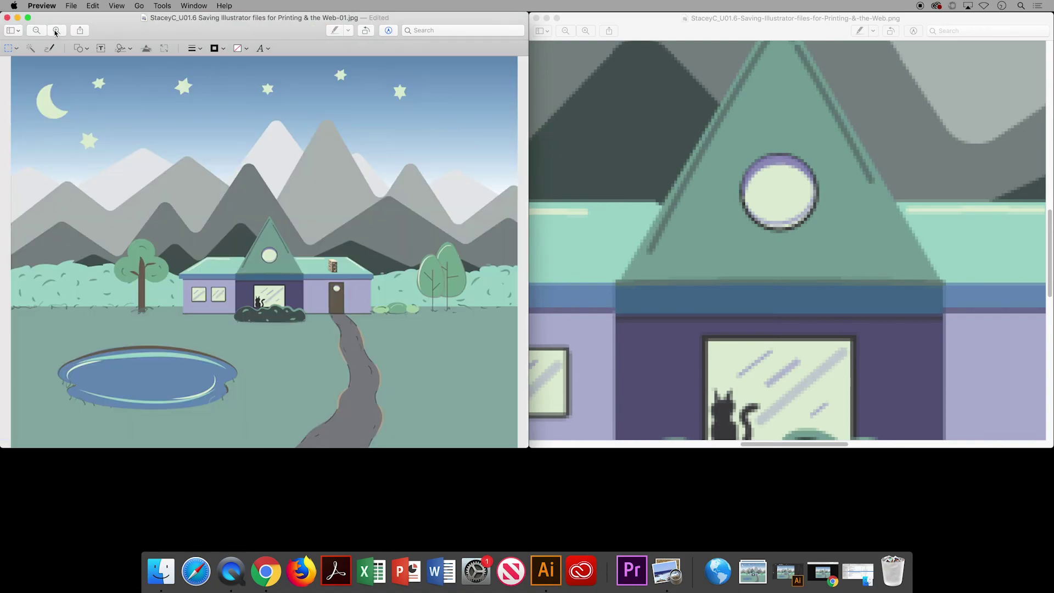
pyautogui.click(649, 34)
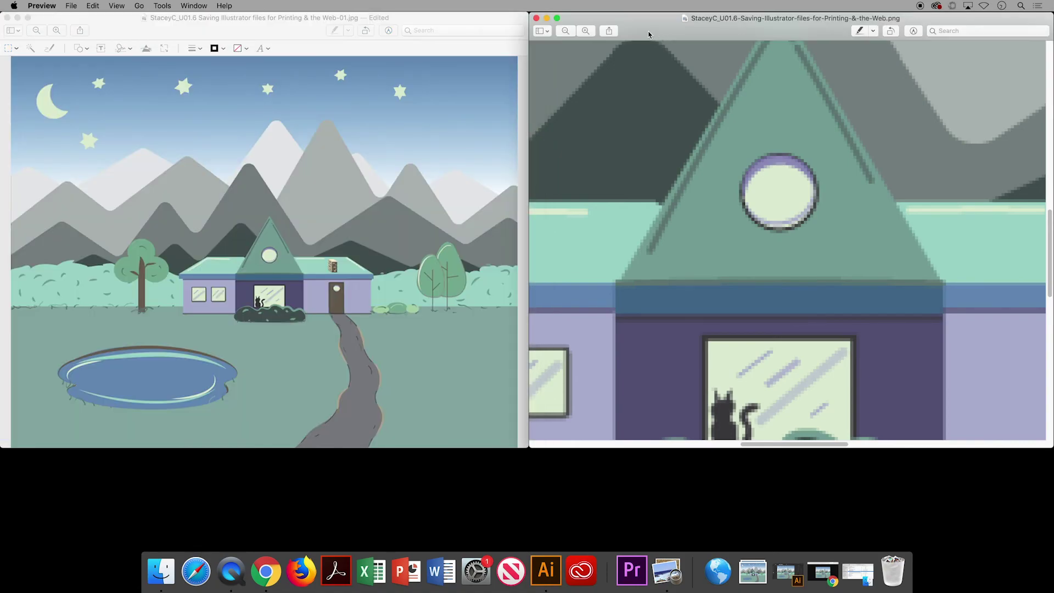
# Confirm the PNG's Adjust Size settings at 72 pixels/inch and 100 percent.
pyautogui.click(195, 6)
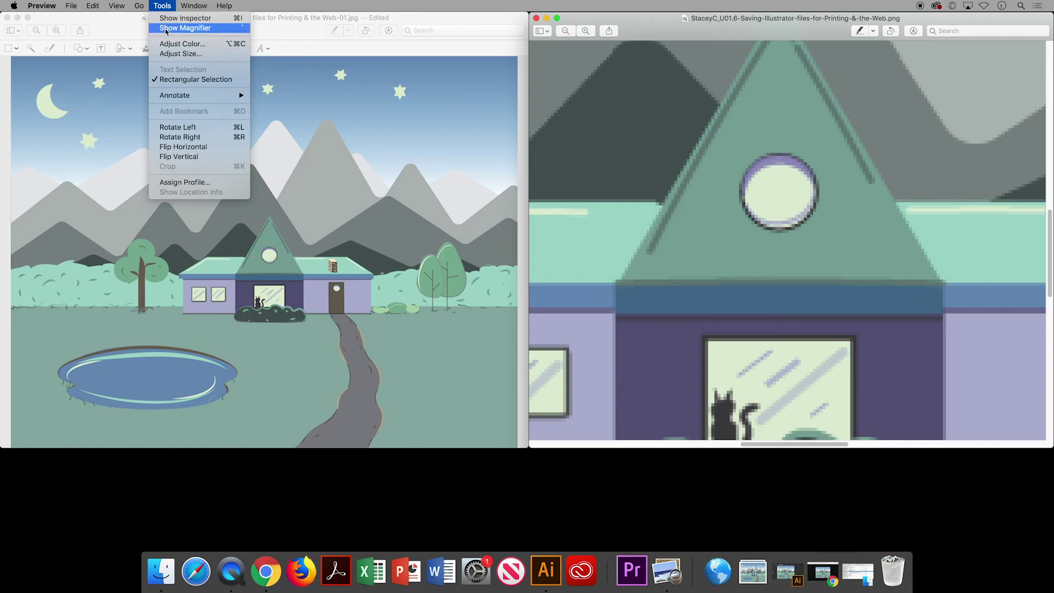
pyautogui.click(165, 53)
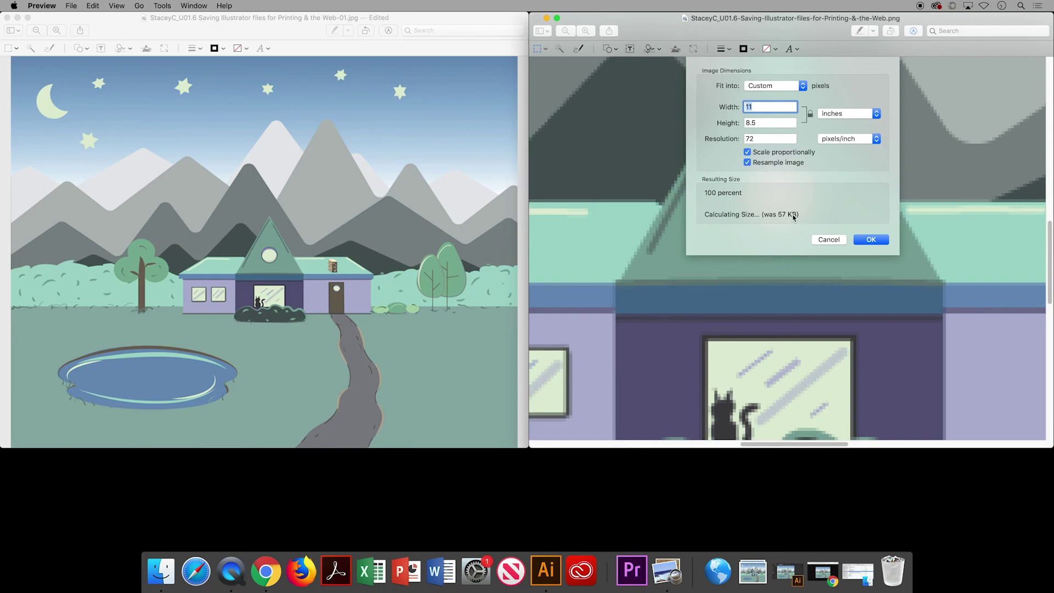
pyautogui.click(866, 241)
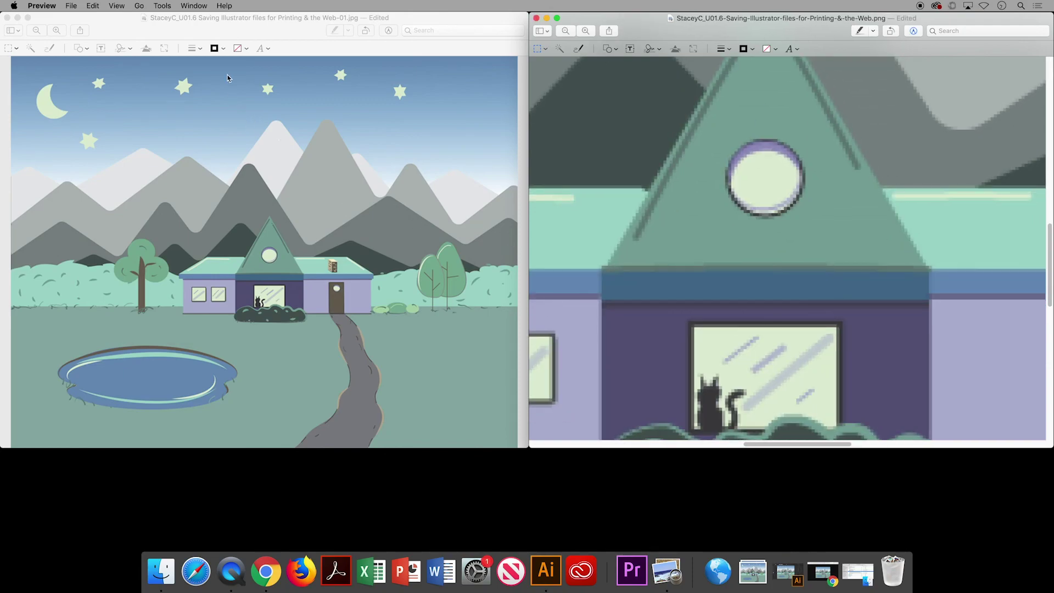
# Zoom the resized JPEG in on the pixelated gable window.
pyautogui.click(221, 28)
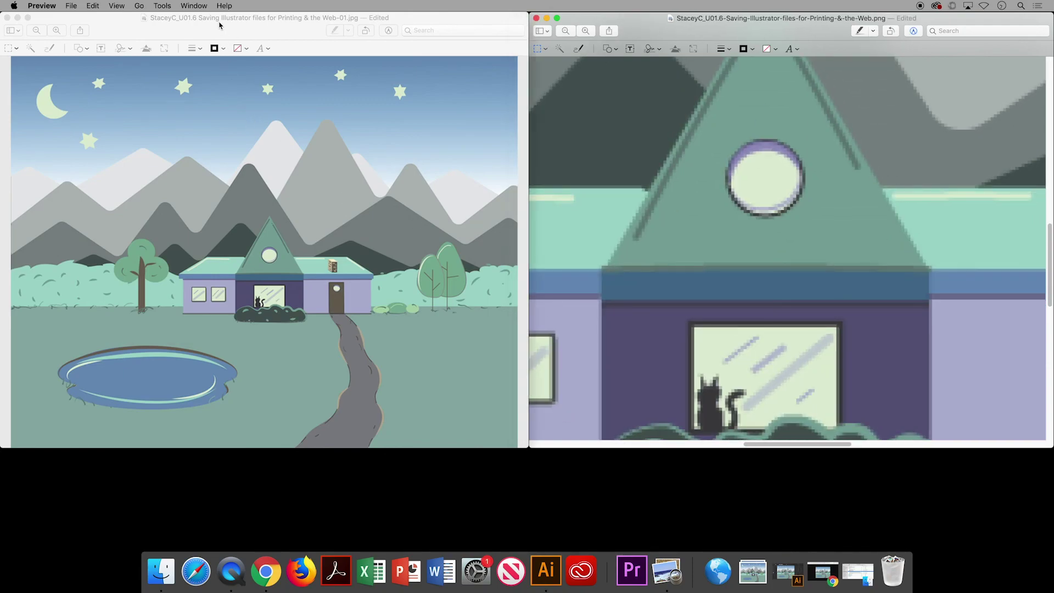
pyautogui.click(56, 32)
pyautogui.click(56, 32)
pyautogui.click(56, 31)
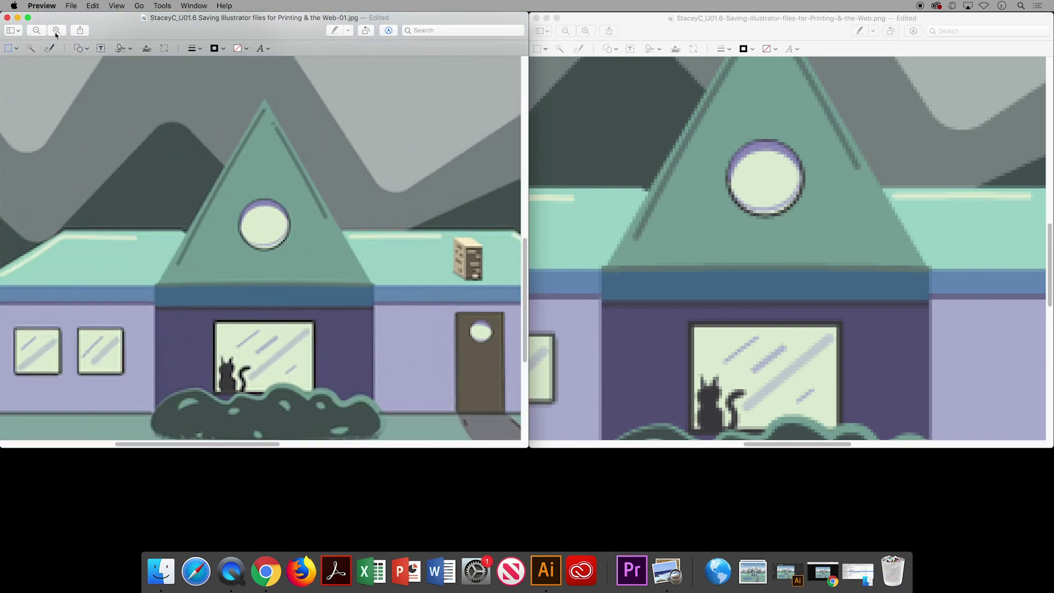
pyautogui.click(56, 32)
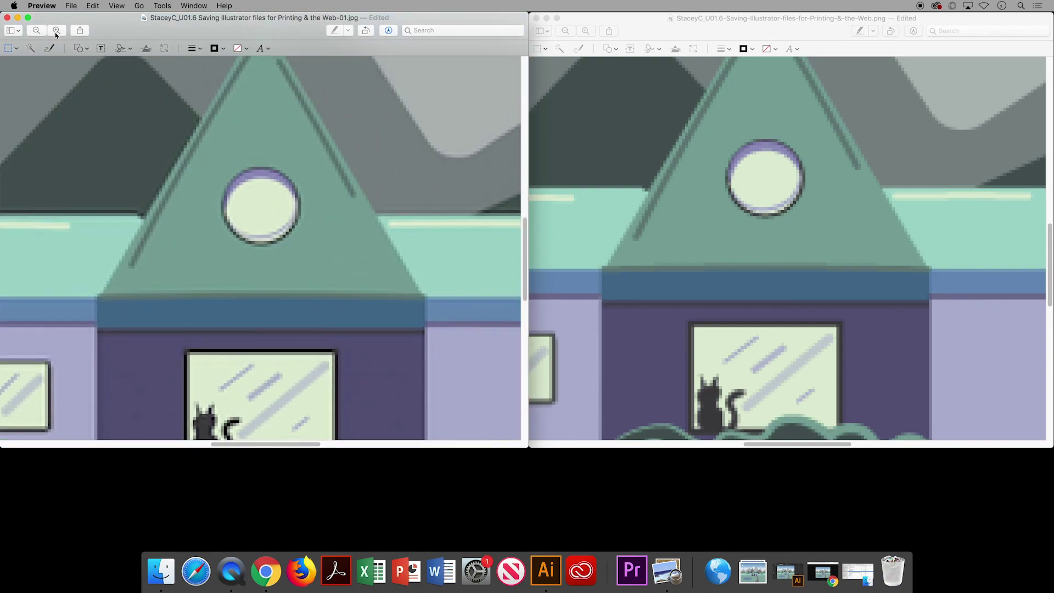